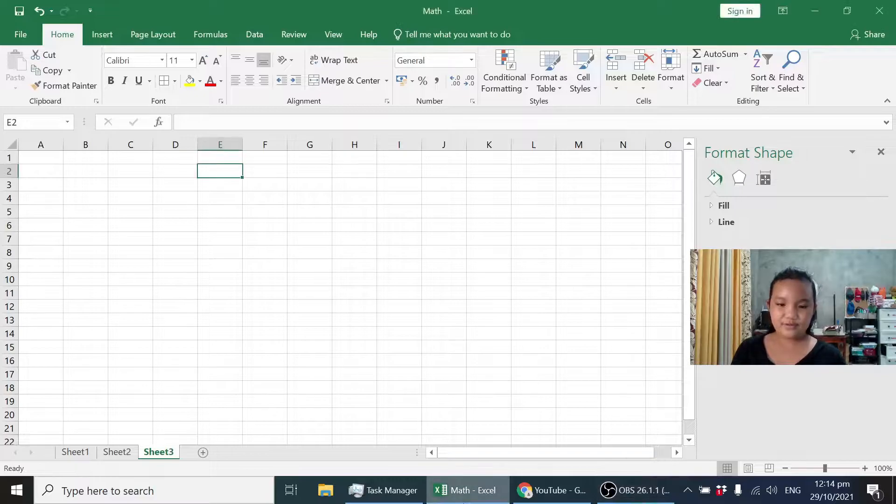
pyautogui.press('Right')
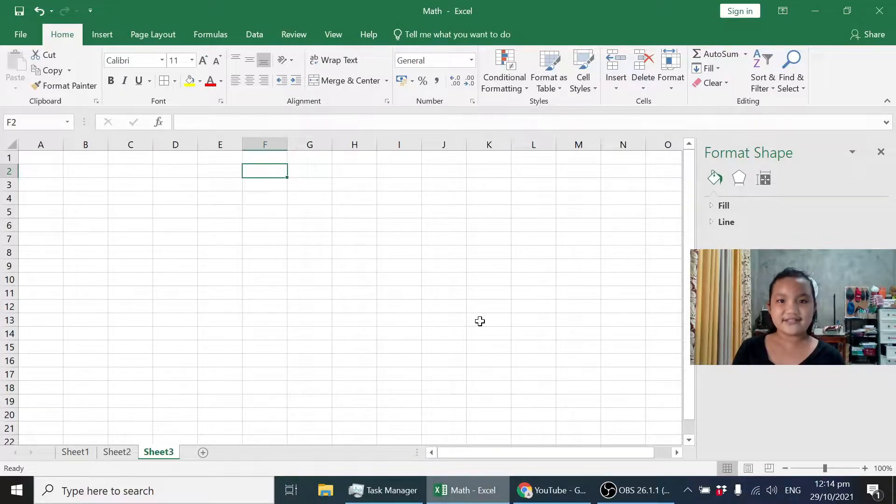
pyautogui.press('Right')
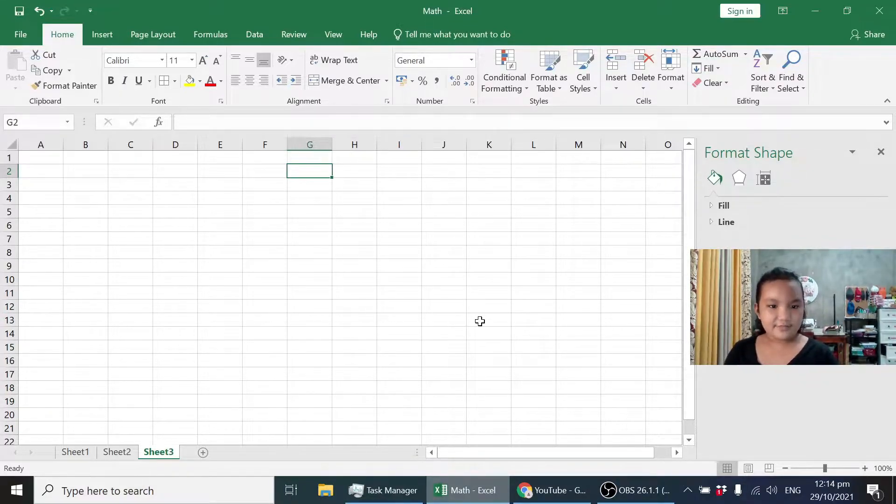
pyautogui.press('Left')
pyautogui.press('Left')
pyautogui.press('Right')
pyautogui.press('Down')
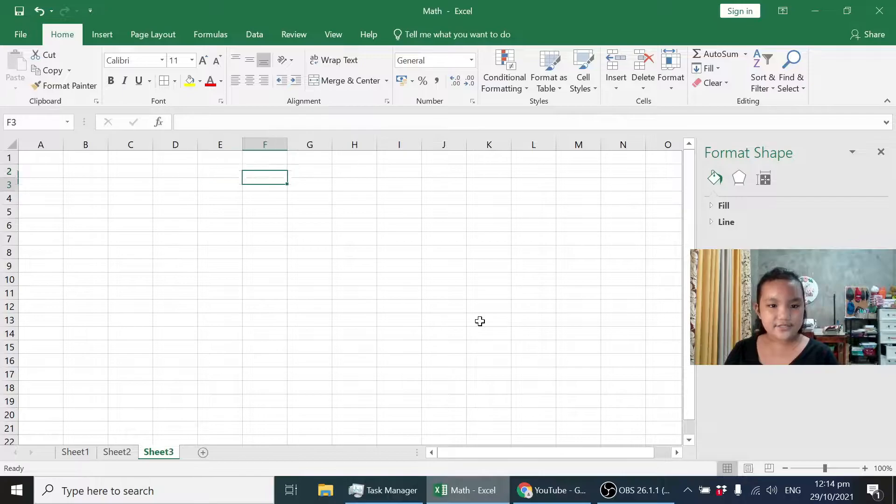
pyautogui.press('Up')
pyautogui.press('Left')
pyautogui.press('Right')
pyautogui.press('Right')
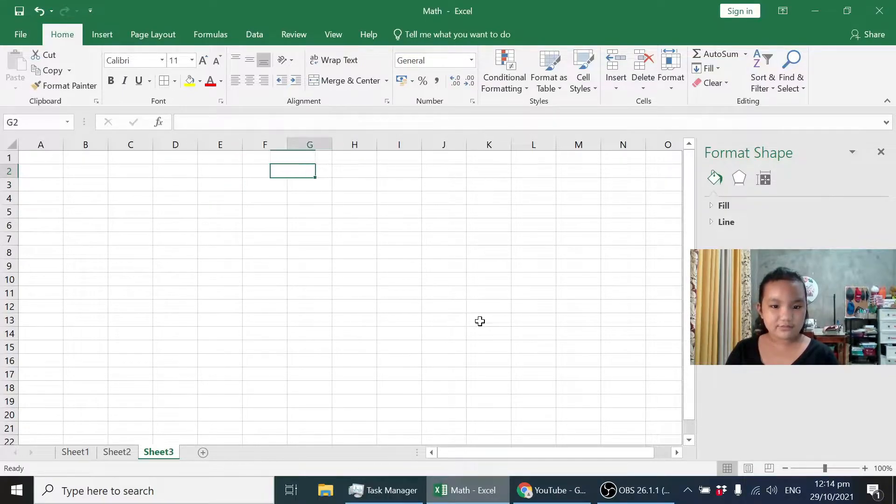
pyautogui.press('Left')
pyautogui.press('Left')
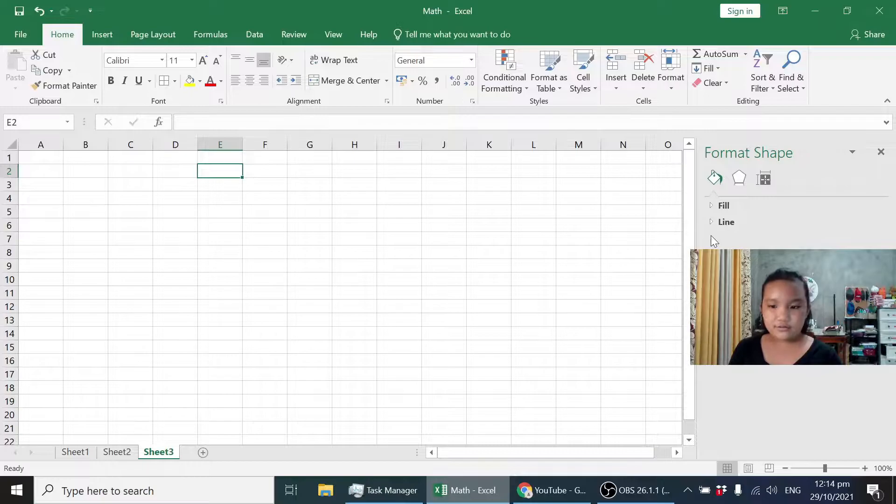
pyautogui.click(689, 440)
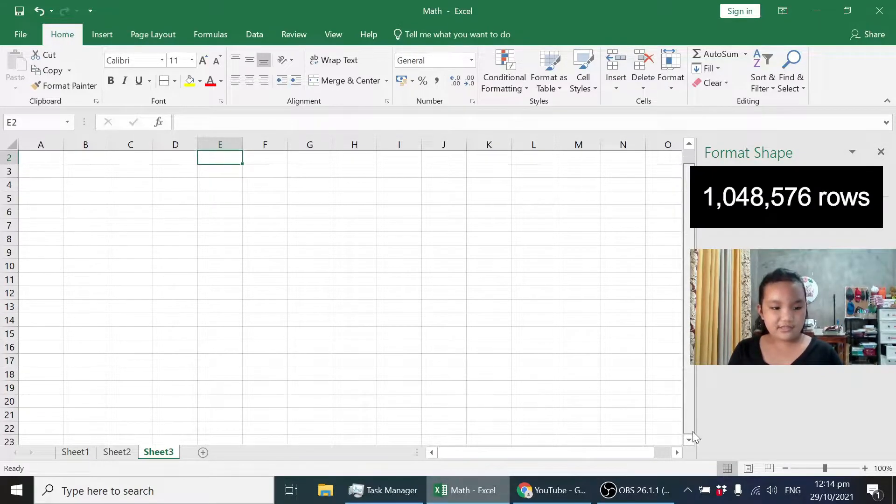
pyautogui.moveTo(687, 419); pyautogui.dragTo(684, 300)
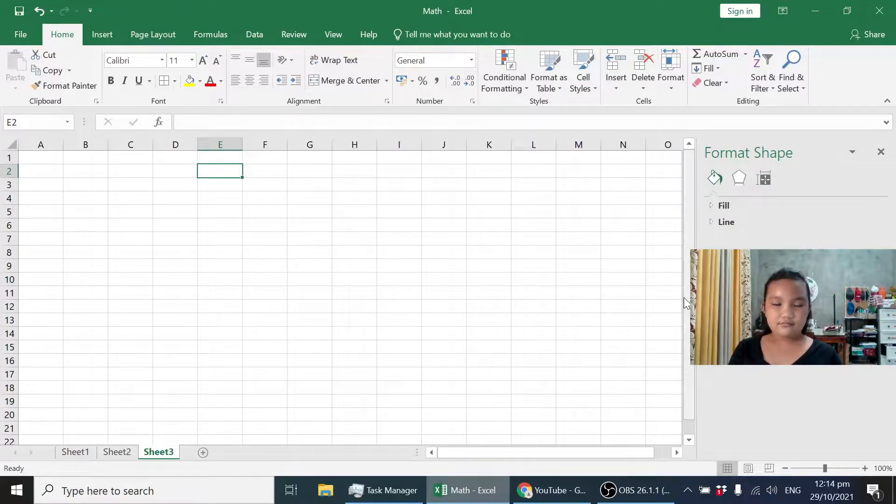
# Make E5 the active cell and widen column E to roughly three times its original width.
pyautogui.click(237, 184)
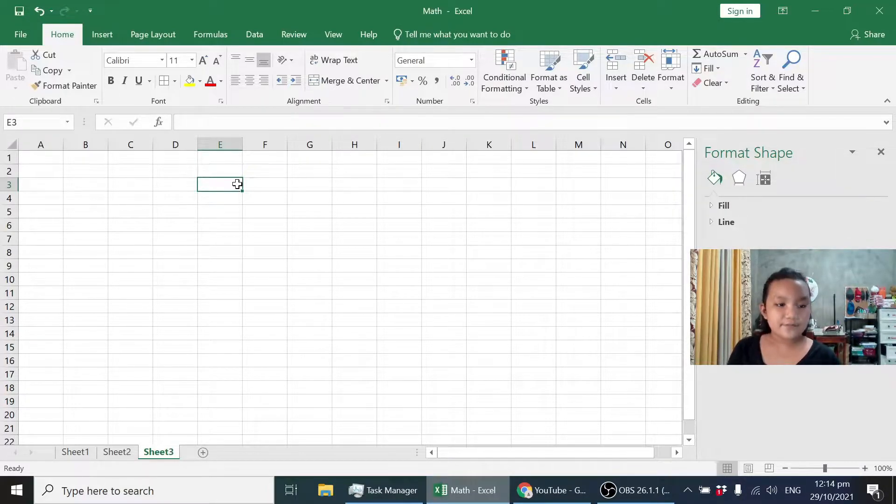
pyautogui.press('Down')
pyautogui.press('Down')
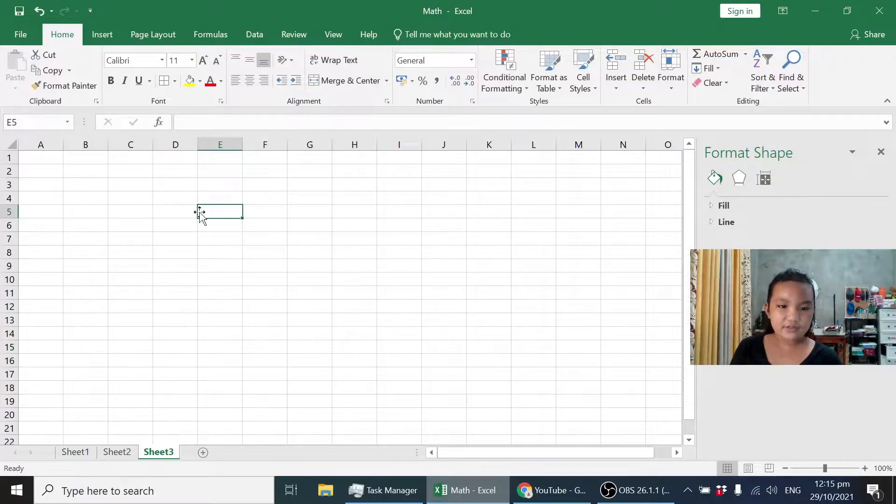
pyautogui.press('Right')
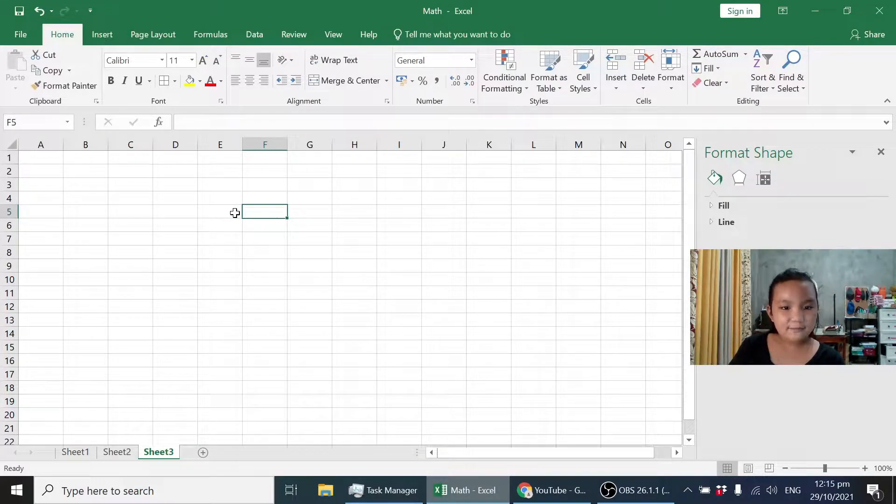
pyautogui.press('Right')
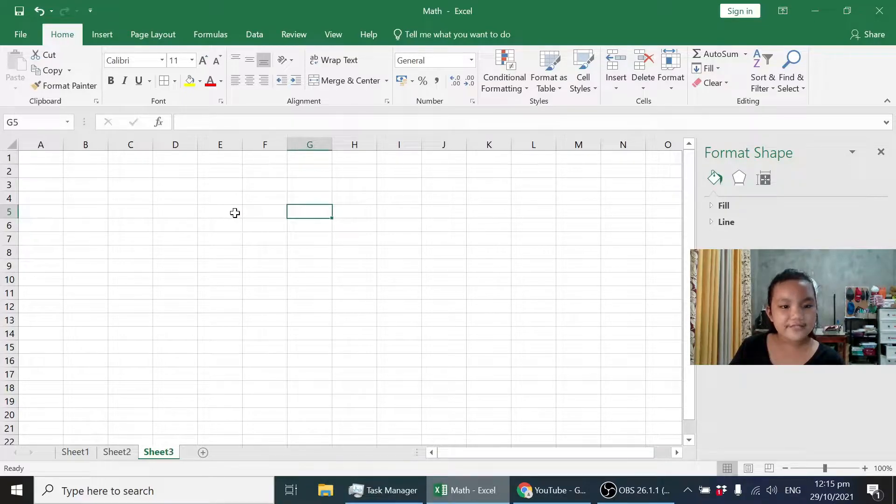
pyautogui.press('Left')
pyautogui.press('Left')
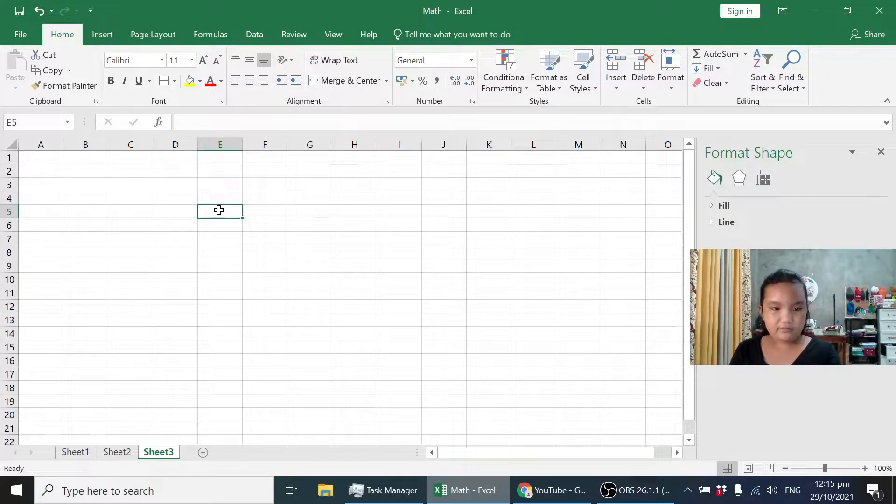
pyautogui.moveTo(243, 146); pyautogui.dragTo(328, 151)
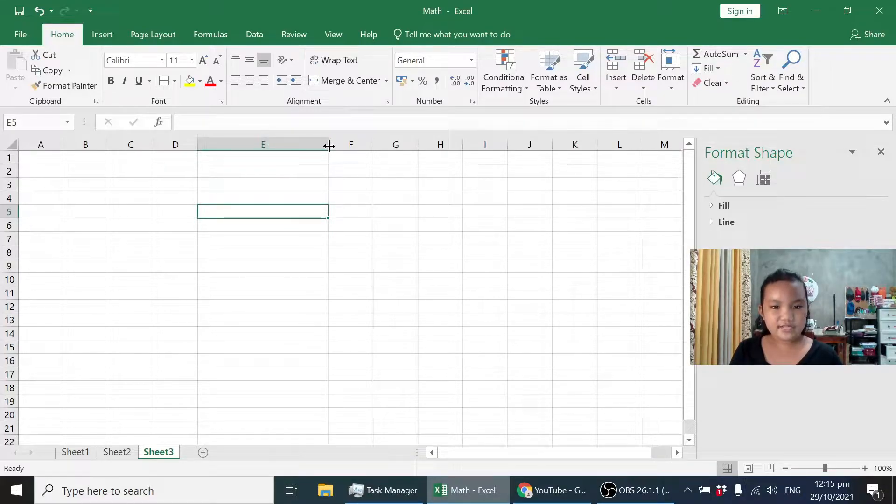
pyautogui.moveTo(328, 148)
pyautogui.mouseDown()
pyautogui.moveTo(248, 145)
pyautogui.moveTo(346, 144)
pyautogui.mouseUp()
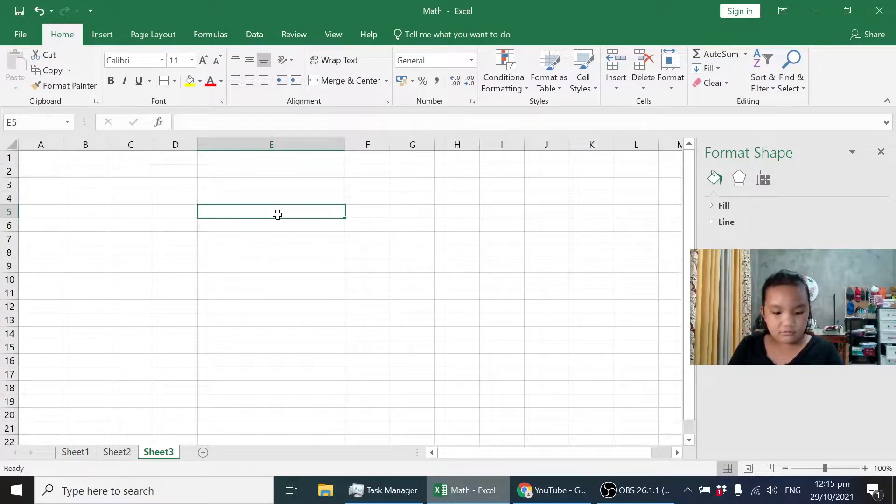
# Enter the title "3G graphics money" in cell E5.
pyautogui.write('3G gra')
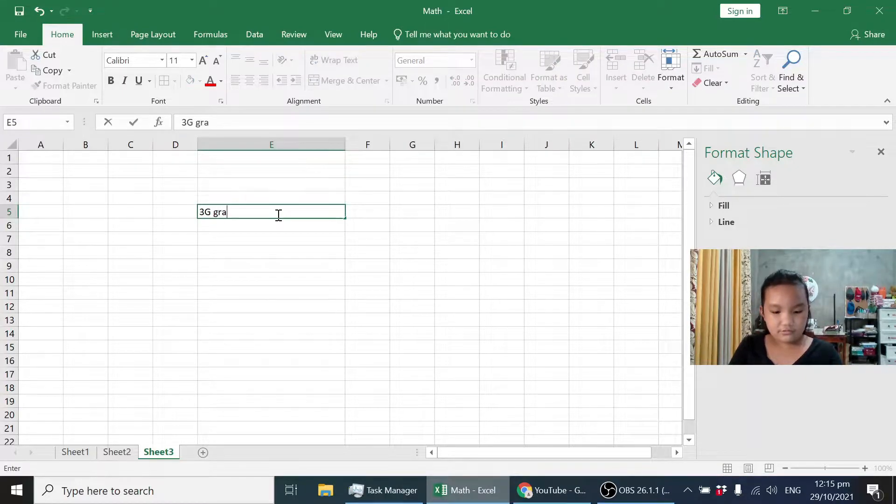
pyautogui.write('phics m')
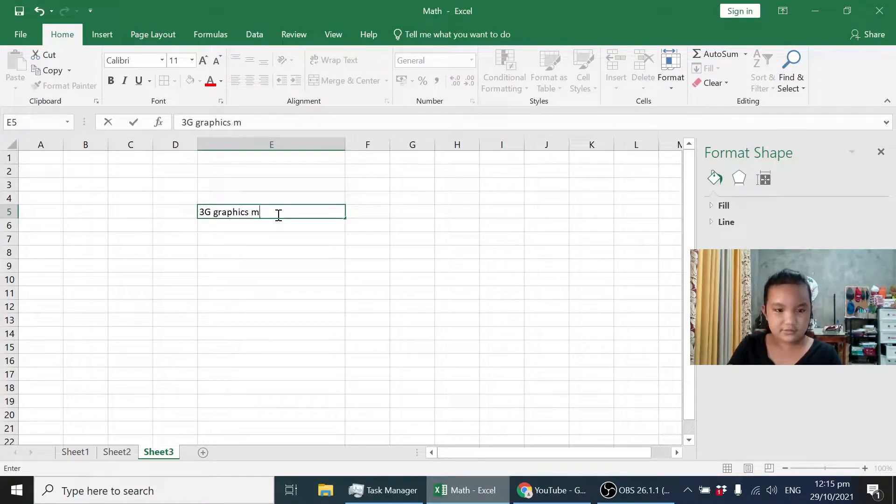
pyautogui.write('onet')
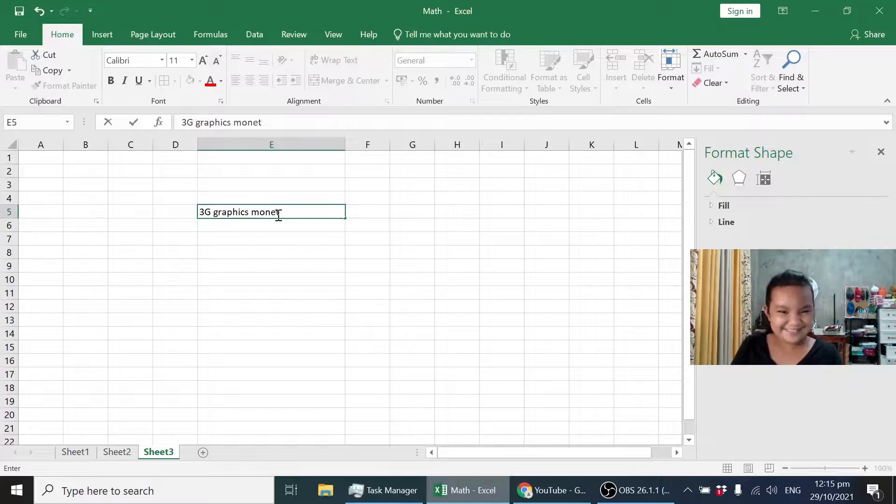
pyautogui.press('BackSpace')
pyautogui.write('y')
pyautogui.press('Return')
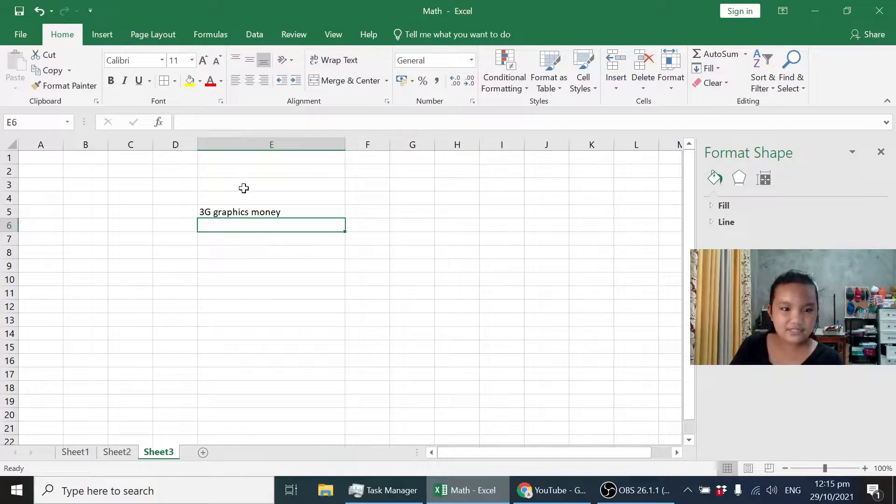
# Enter the column headers "t-shirts", "tarpaulin", "invi" and "Total" in cells E6 through H6, below the title.
pyautogui.press('Right')
pyautogui.click(222, 226)
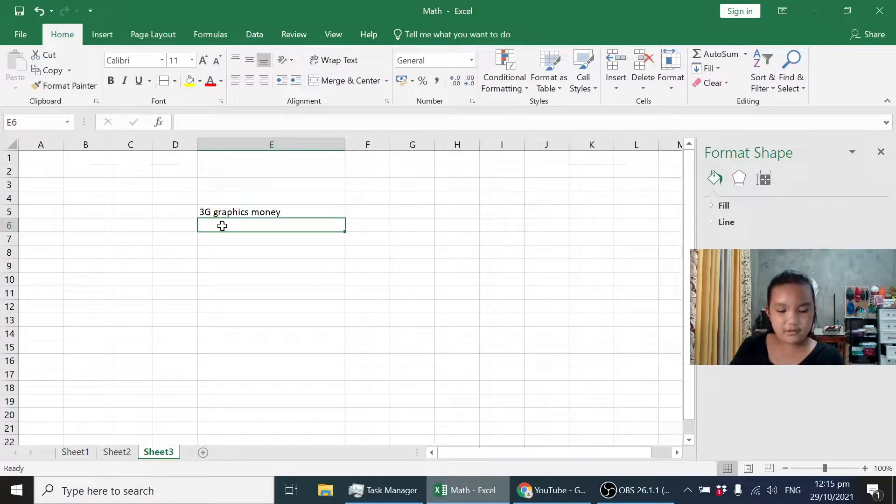
pyautogui.write('t-shirts')
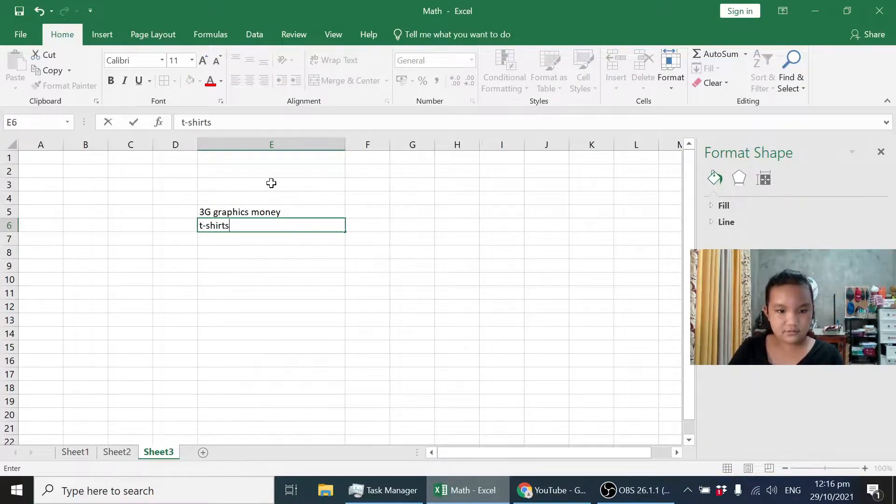
pyautogui.press('Right')
pyautogui.write('tarpau')
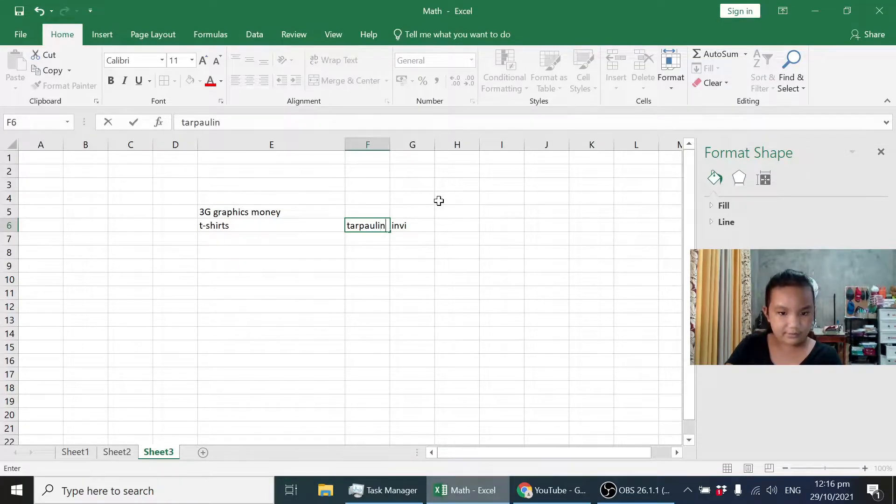
pyautogui.click(456, 225)
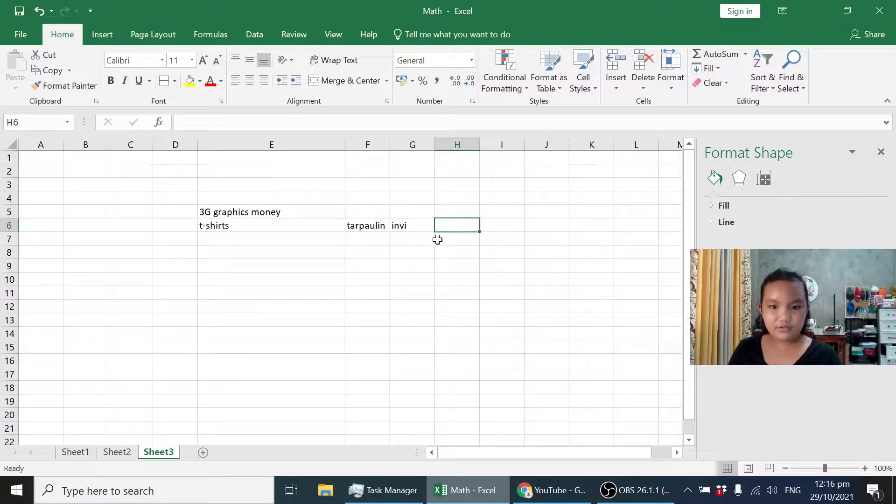
pyautogui.write('Total')
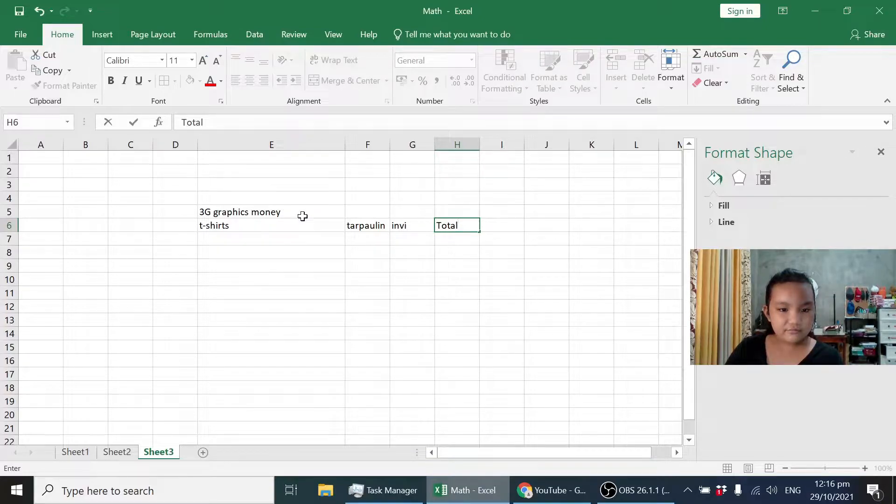
# Enter the first two dates, July 1 and July 2, in cells D7 and D8 beside the t-shirts column.
pyautogui.click(185, 223)
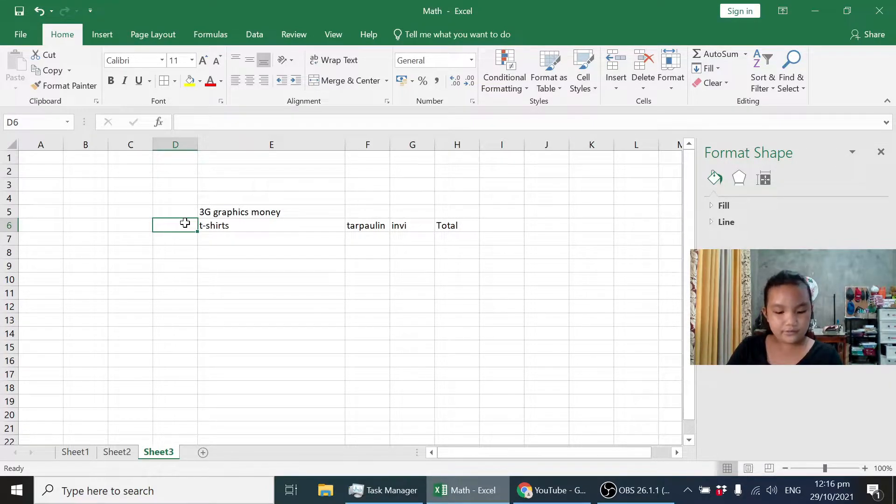
pyautogui.write('j')
pyautogui.press('Return')
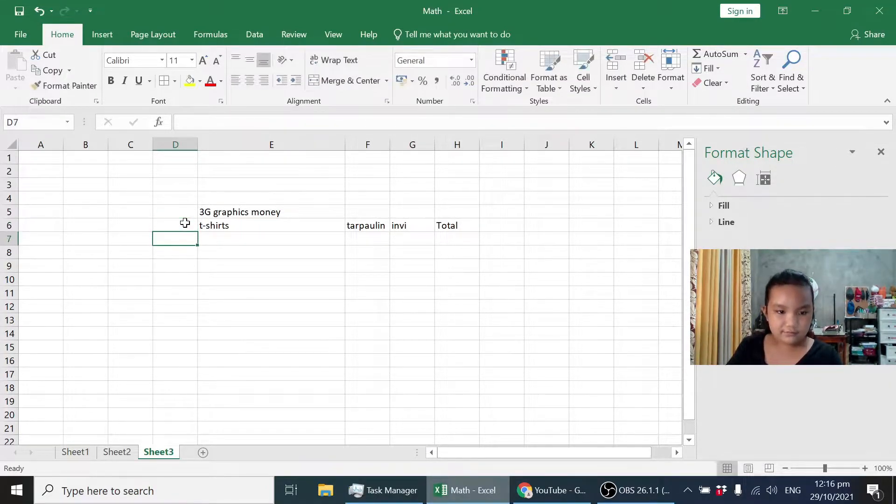
pyautogui.write('july1')
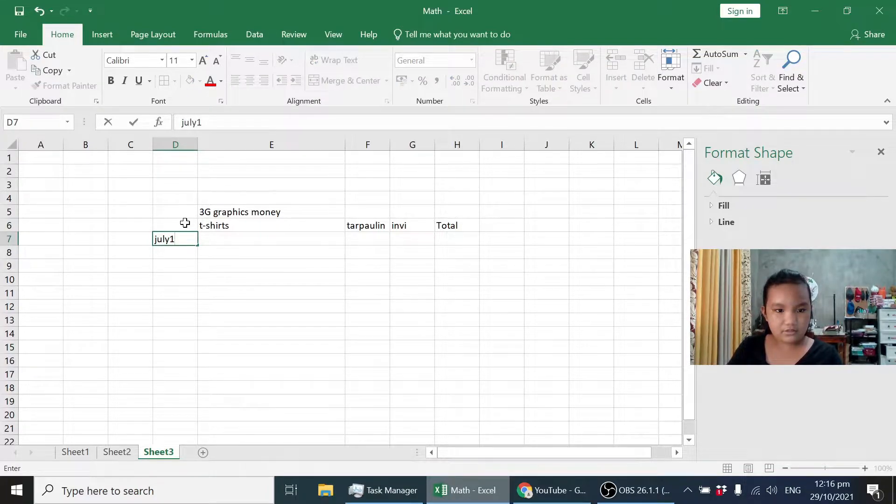
pyautogui.press('Return')
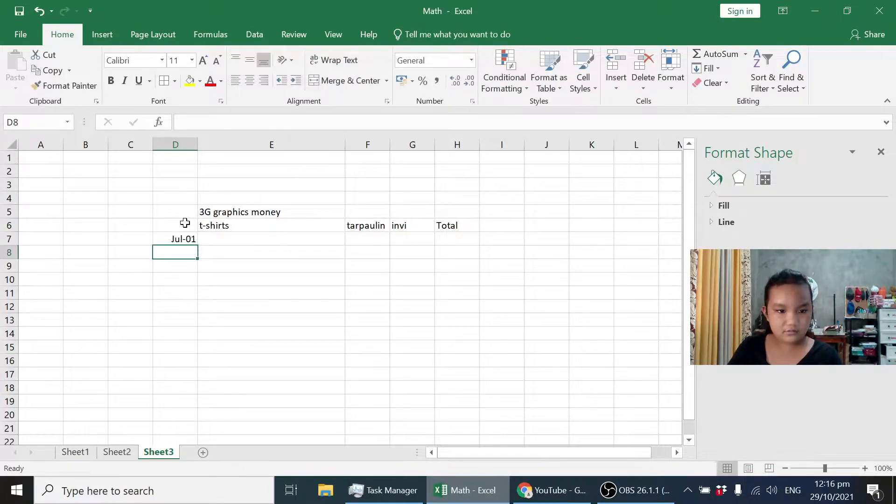
pyautogui.write('ju')
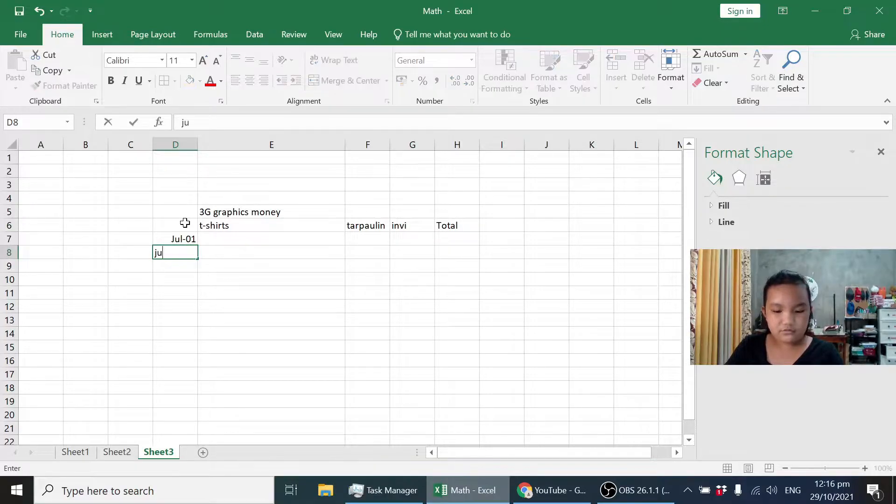
pyautogui.write('ly2')
pyautogui.press('Return')
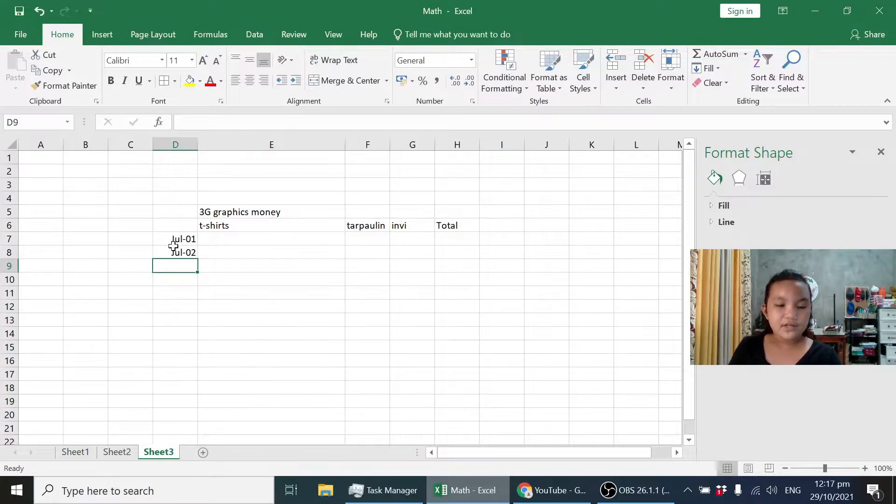
# Extend the date series from D7:D8 down to cell D21, through Jul-15.
pyautogui.click(189, 251)
pyautogui.click(190, 239)
pyautogui.moveTo(194, 239)
pyautogui.mouseDown()
pyautogui.moveTo(190, 260)
pyautogui.moveTo(190, 252)
pyautogui.mouseUp()
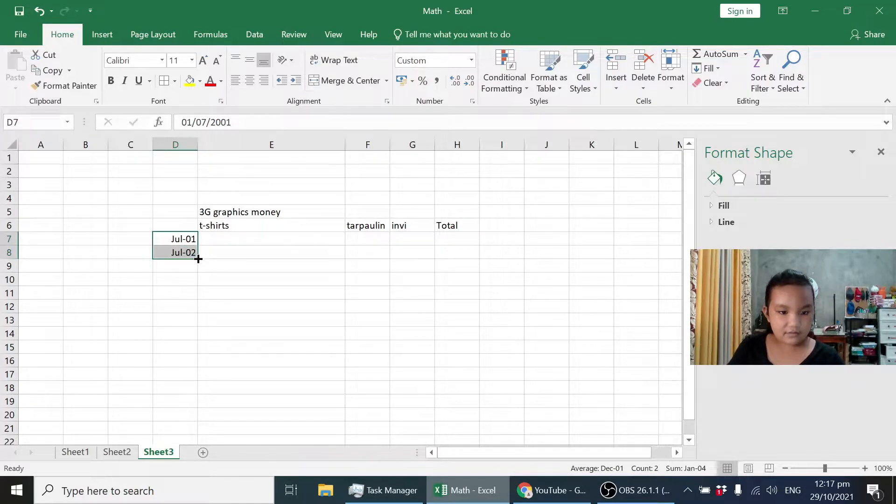
pyautogui.moveTo(198, 258); pyautogui.dragTo(184, 428)
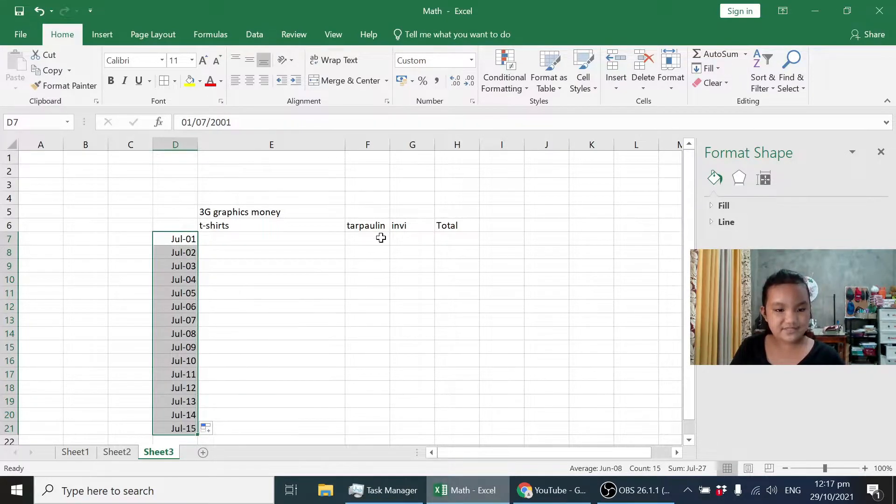
# Enter the Jul-01 amounts: 32 for t-shirts, 400 for tarpaulin and 65 for invi.
pyautogui.click(257, 239)
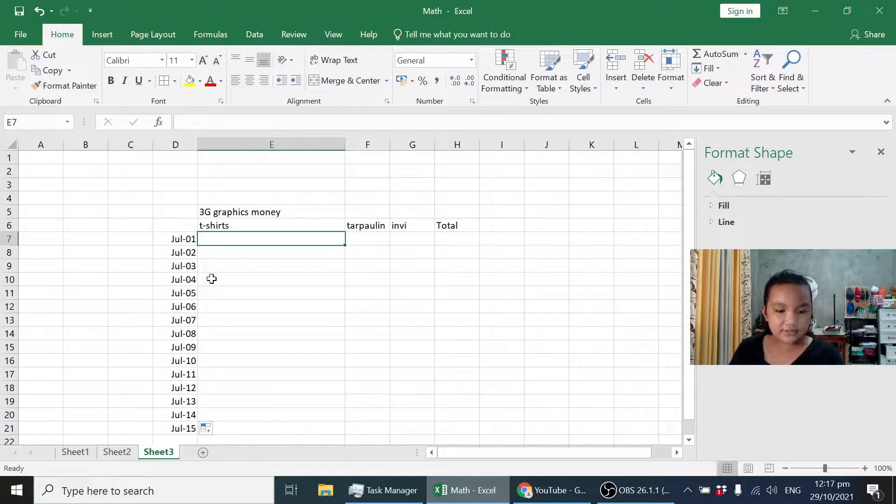
pyautogui.write('32')
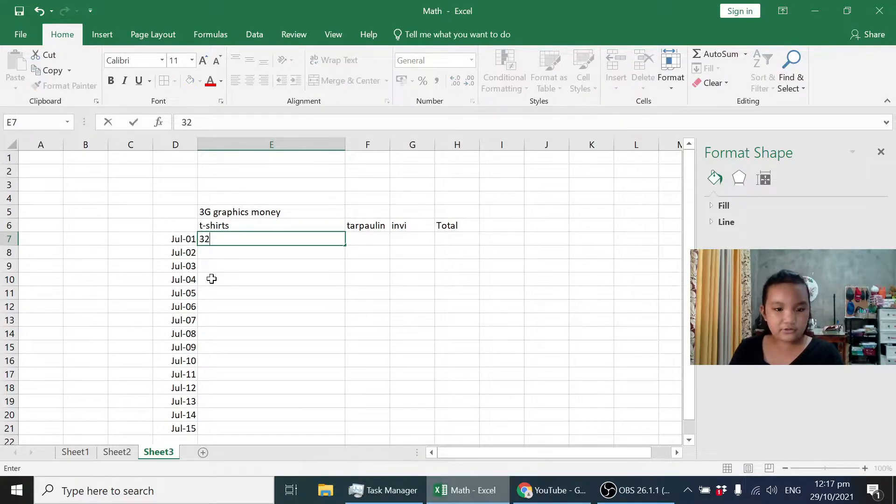
pyautogui.click(372, 243)
pyautogui.write('400')
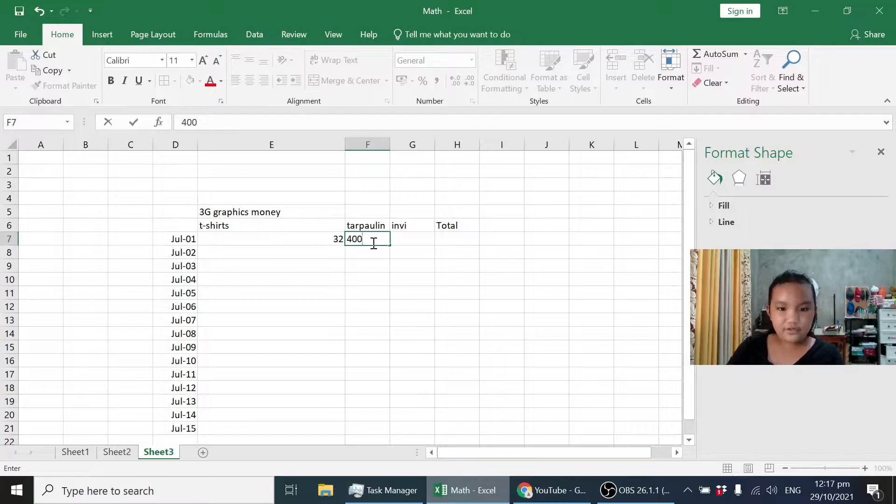
pyautogui.click(418, 247)
pyautogui.click(419, 242)
pyautogui.write('65')
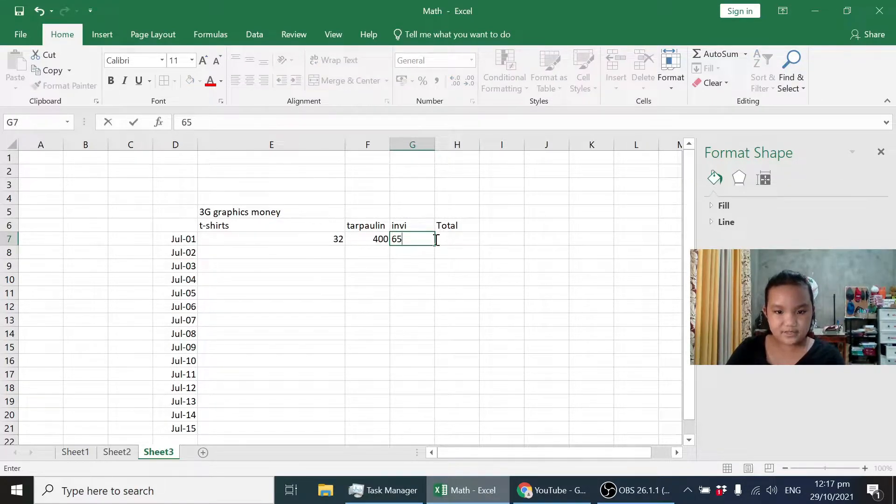
# Enter a SUM formula over E7:G7 in the Jul-01 Total cell, H7.
pyautogui.click(439, 240)
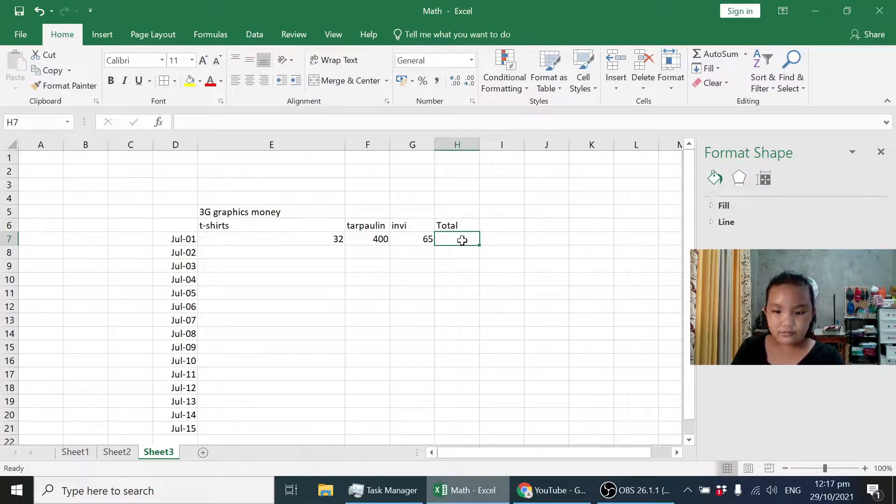
pyautogui.write('=')
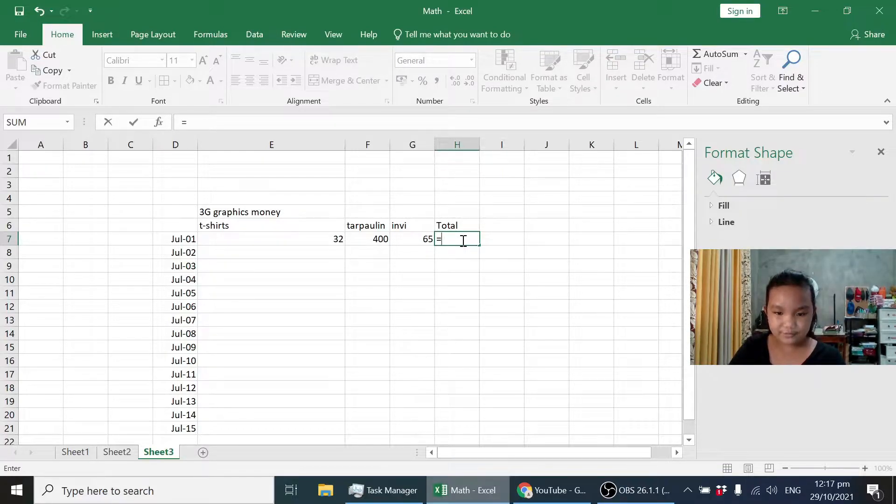
pyautogui.write('sum(')
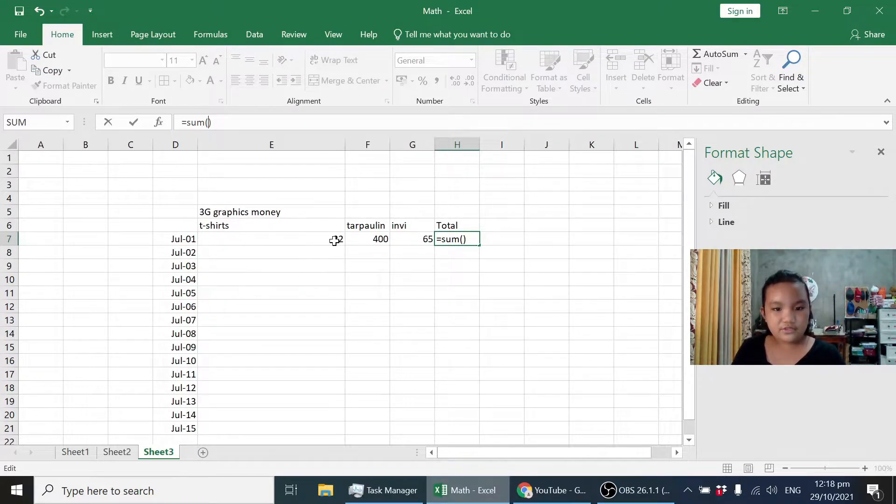
pyautogui.moveTo(331, 241); pyautogui.dragTo(401, 236)
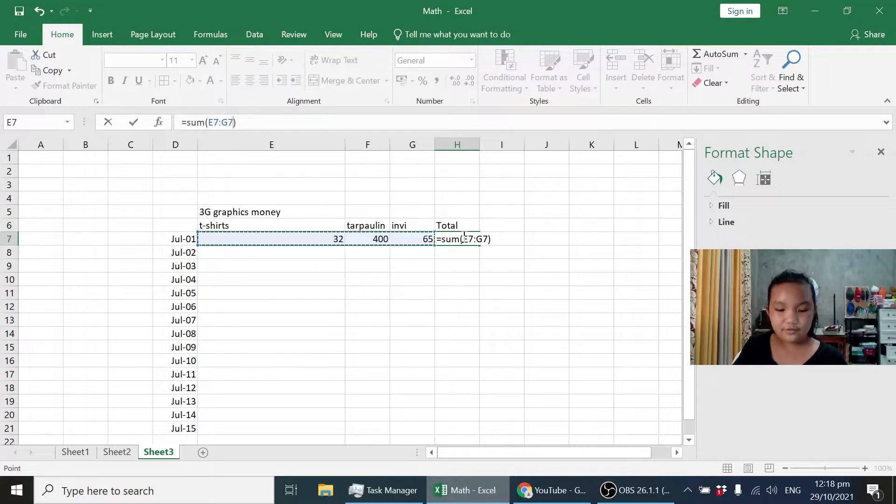
pyautogui.press('Return')
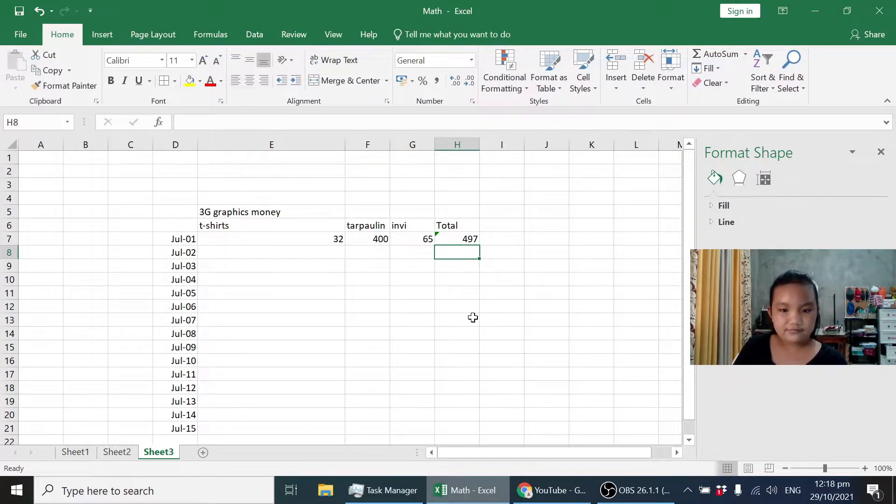
# Enter the Jul-02 amounts: 34 for t-shirts, 457 for tarpaulin and 645 for invi.
pyautogui.click(308, 254)
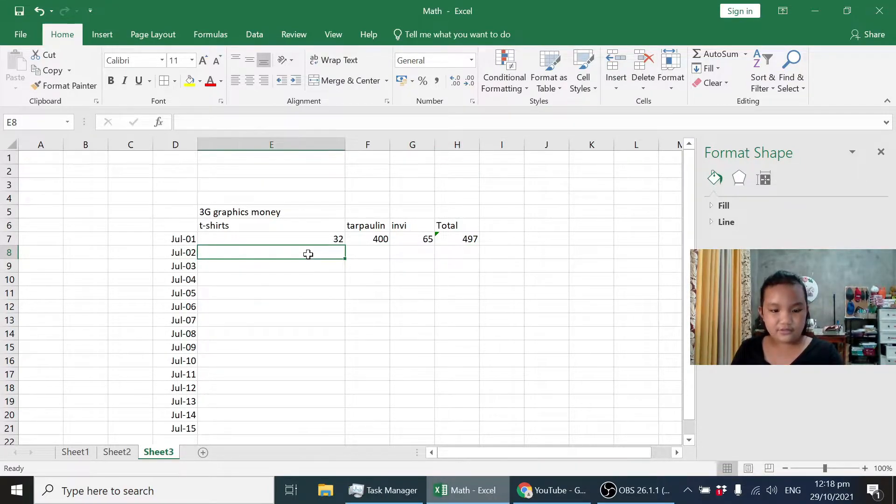
pyautogui.write('34')
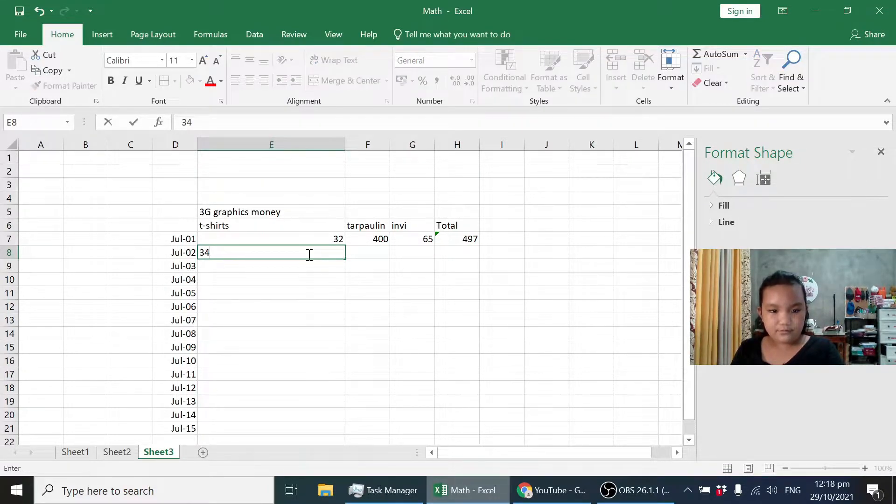
pyautogui.click(359, 250)
pyautogui.write('56')
pyautogui.click(415, 253)
pyautogui.write('645')
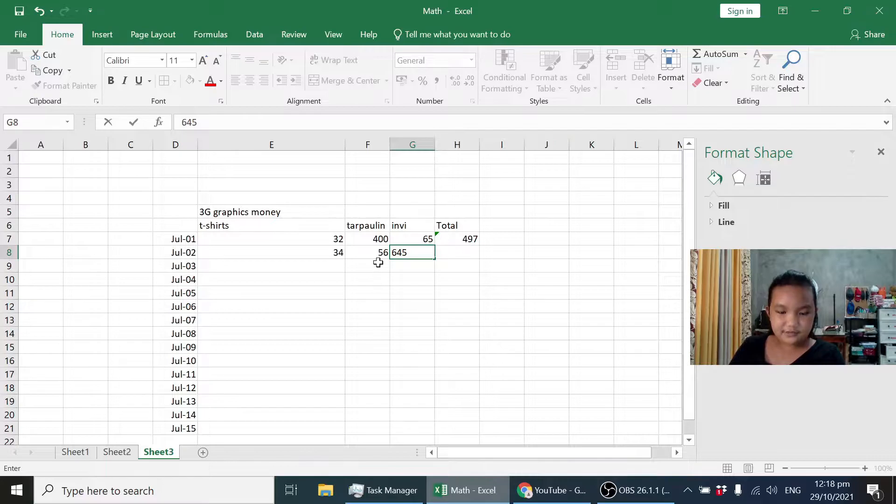
pyautogui.click(357, 254)
pyautogui.write('457')
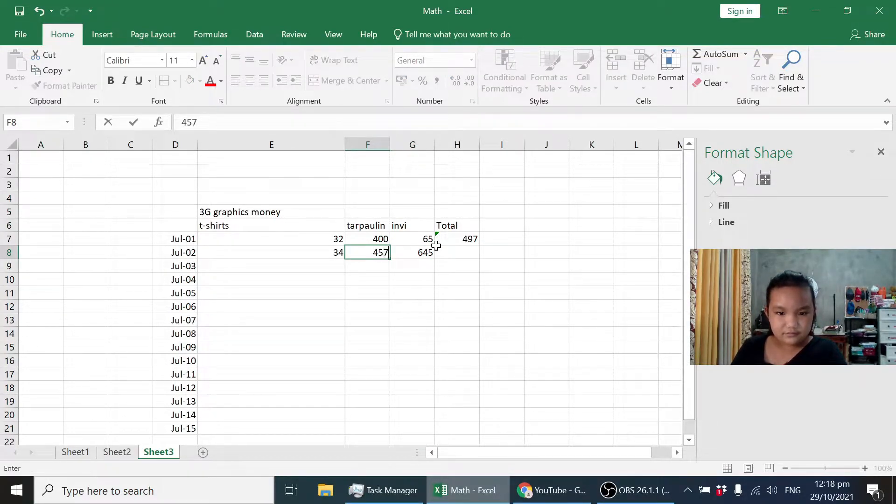
# Enter the Jul-03 amounts 235 for t-shirts, 4567 for tarpaulin and 55 for invi, plus 5 for invi on Jul-04.
pyautogui.click(325, 269)
pyautogui.write('235')
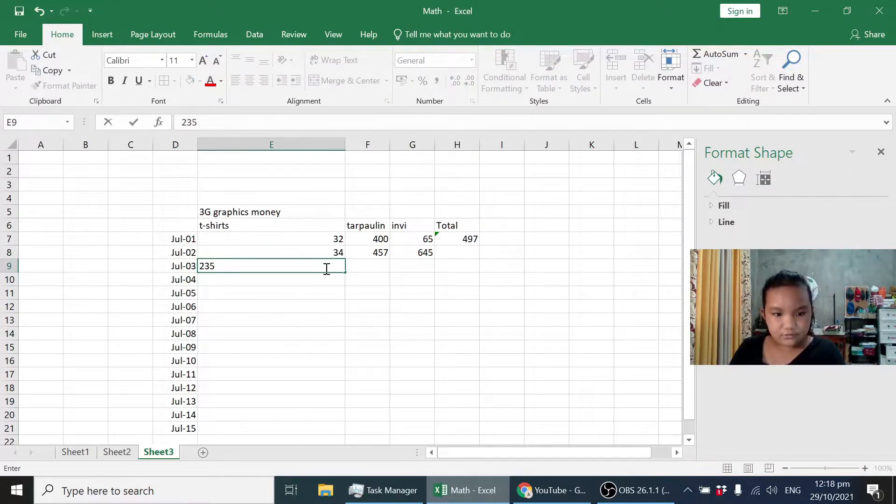
pyautogui.click(354, 268)
pyautogui.write('4567')
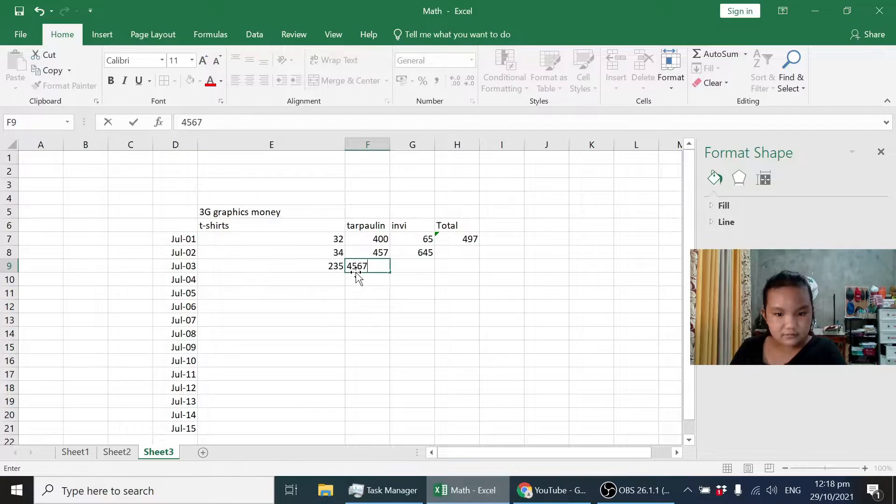
pyautogui.click(410, 276)
pyautogui.write('5')
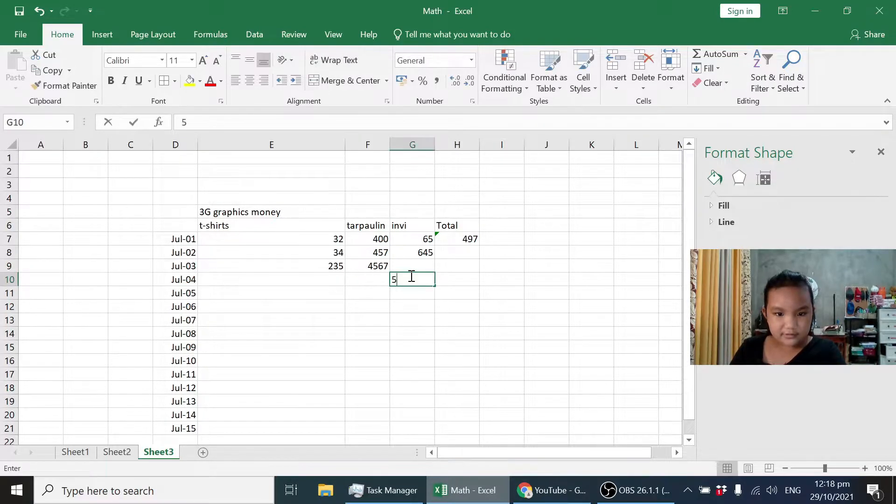
pyautogui.click(410, 265)
pyautogui.write('55')
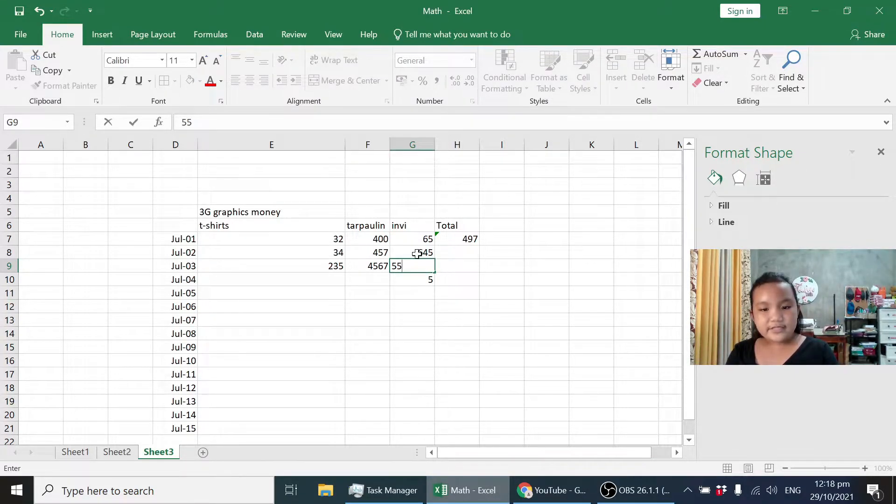
# Copy the Total formula from H7 down to H9 for Jul-02 and Jul-03.
pyautogui.click(457, 253)
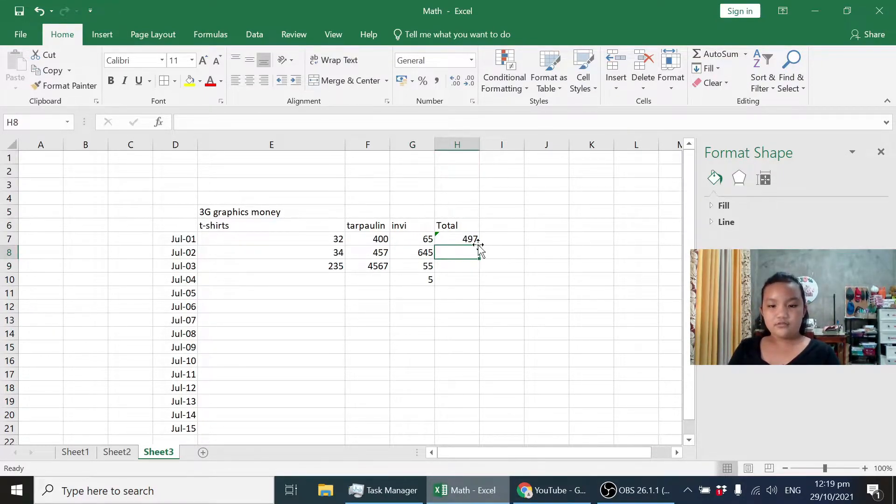
pyautogui.click(473, 239)
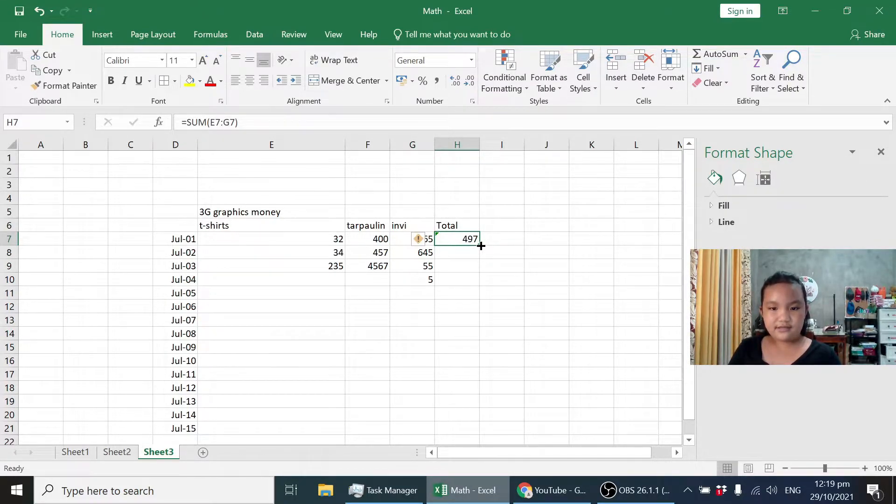
pyautogui.moveTo(481, 245); pyautogui.dragTo(474, 270)
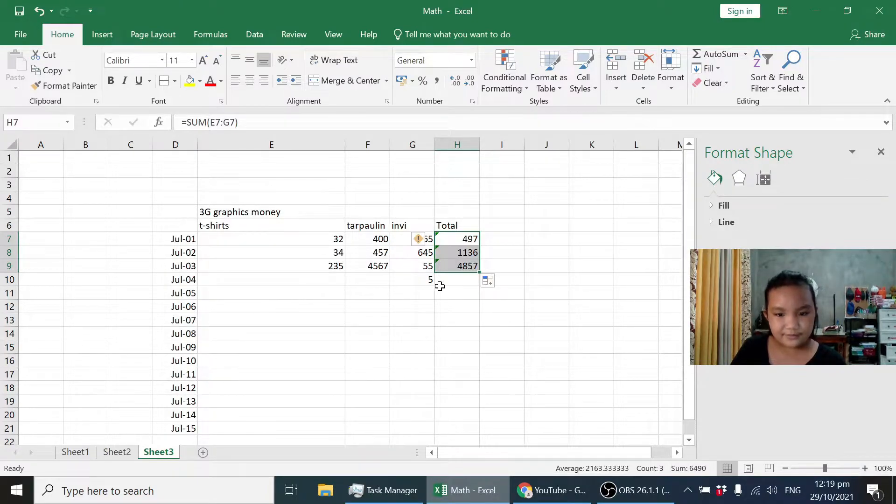
# Enter the Jul-04 amounts 235 for t-shirts and 54 for tarpaulin.
pyautogui.click(323, 284)
pyautogui.write('e')
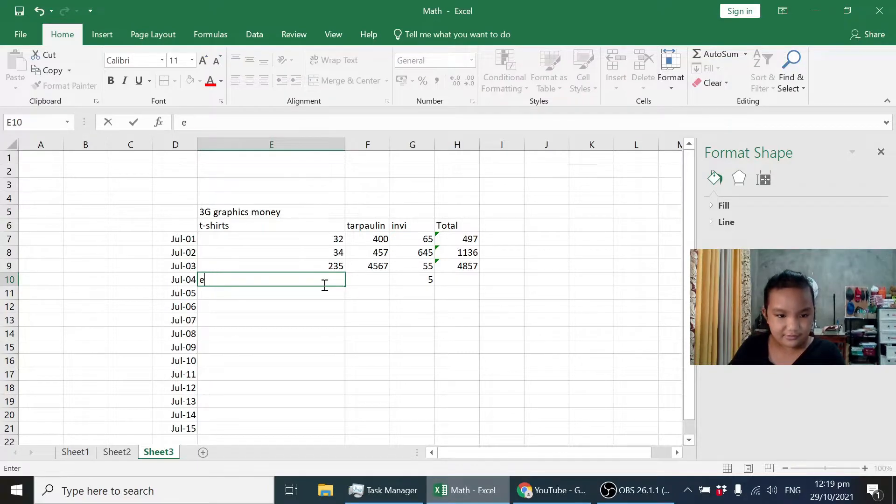
pyautogui.write('r235')
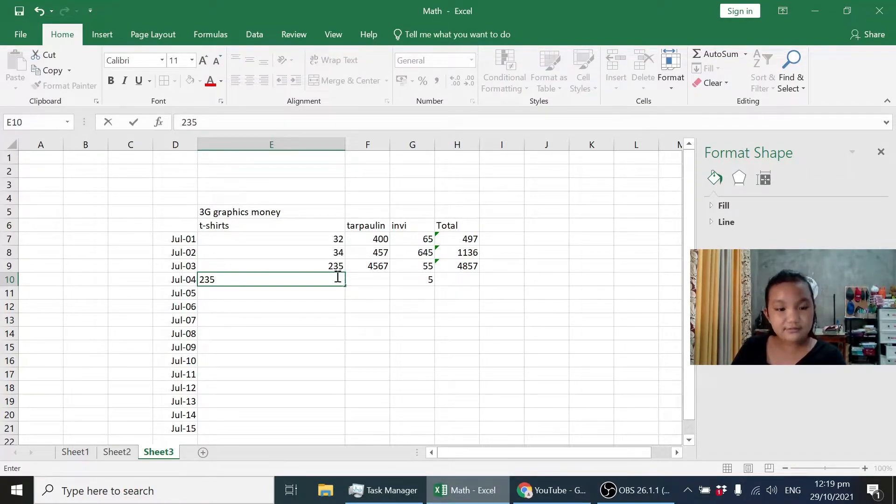
pyautogui.click(342, 298)
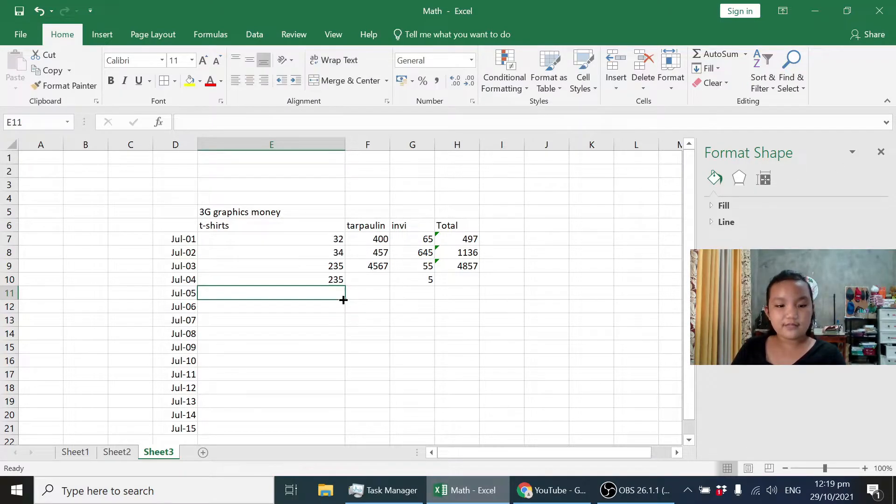
pyautogui.click(381, 279)
pyautogui.write('54')
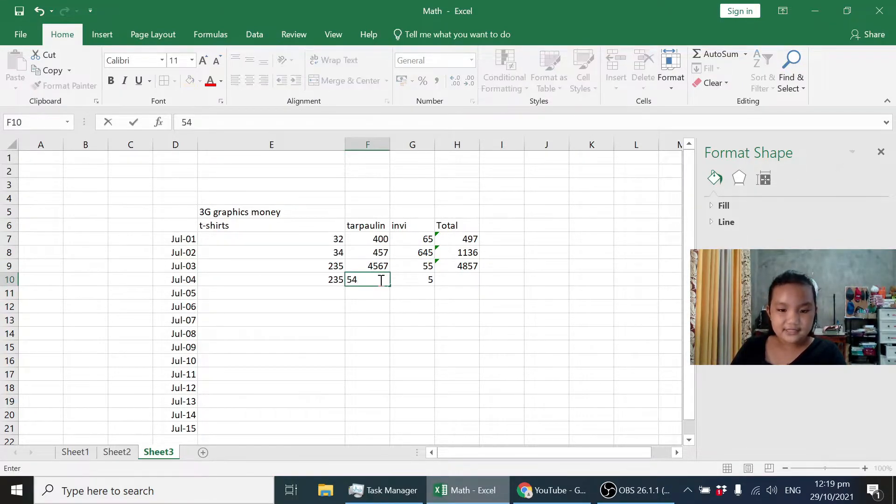
# Extend the Total formula from H9 down to the Jul-04 row, H10.
pyautogui.click(443, 280)
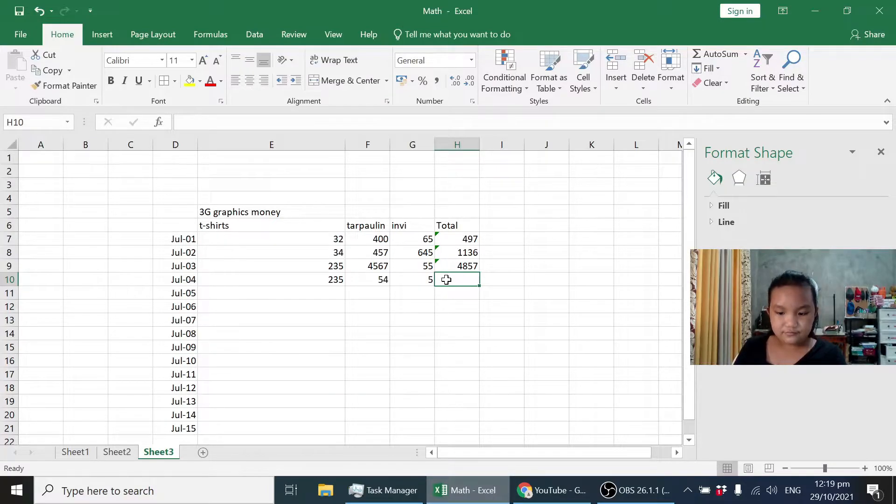
pyautogui.click(478, 269)
pyautogui.moveTo(480, 270); pyautogui.dragTo(479, 280)
pyautogui.click(491, 332)
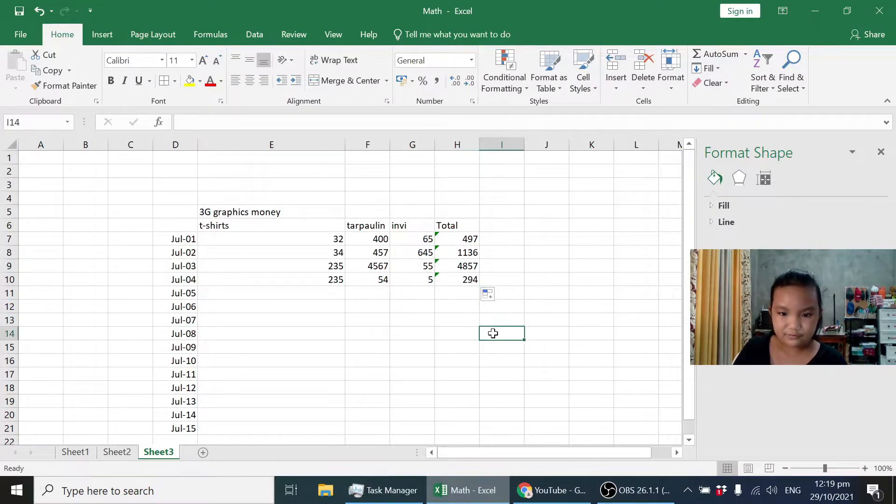
# Apply all borders to the whole table, range D5:H21.
pyautogui.click(175, 212)
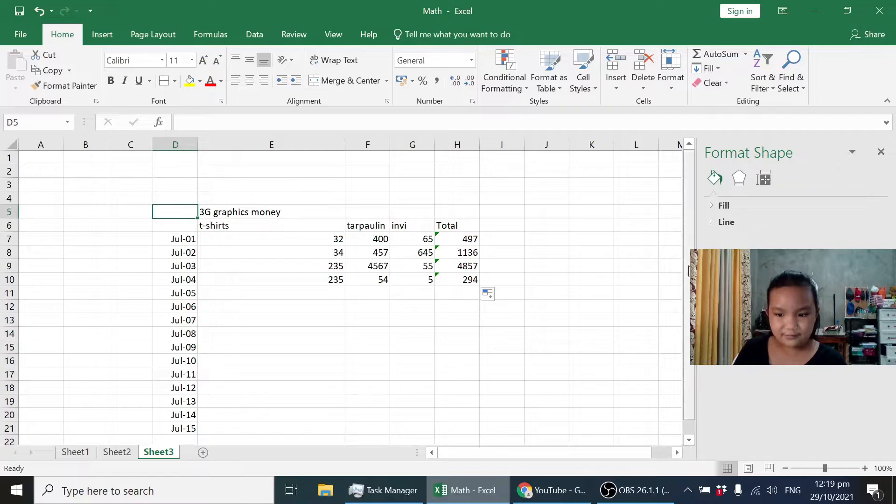
pyautogui.click(821, 470)
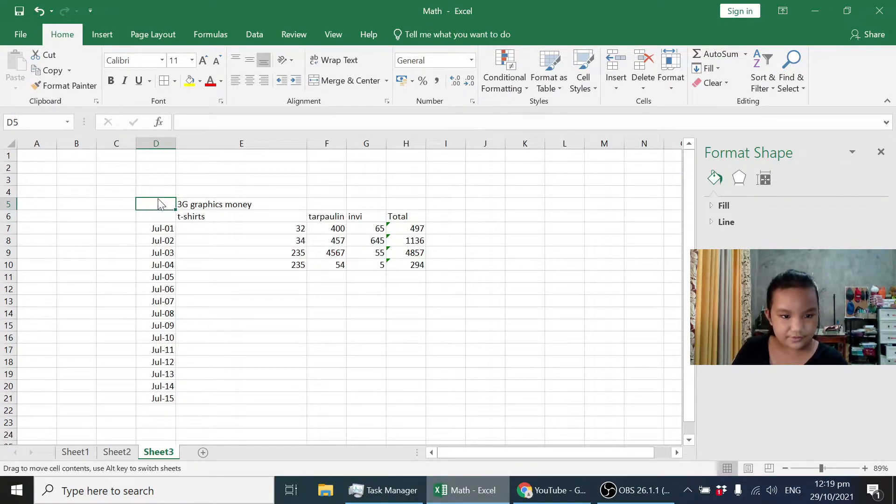
pyautogui.moveTo(159, 203)
pyautogui.mouseDown()
pyautogui.moveTo(276, 298)
pyautogui.moveTo(441, 370)
pyautogui.moveTo(409, 375)
pyautogui.moveTo(418, 398)
pyautogui.mouseUp()
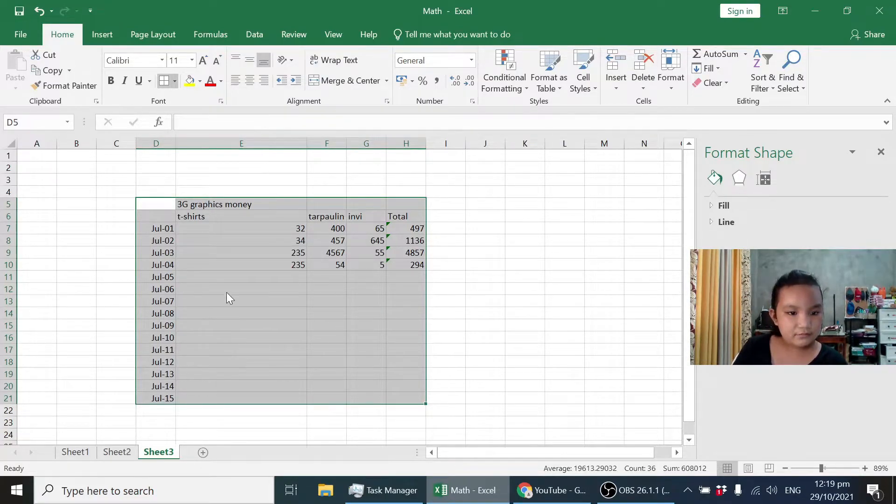
pyautogui.click(211, 202)
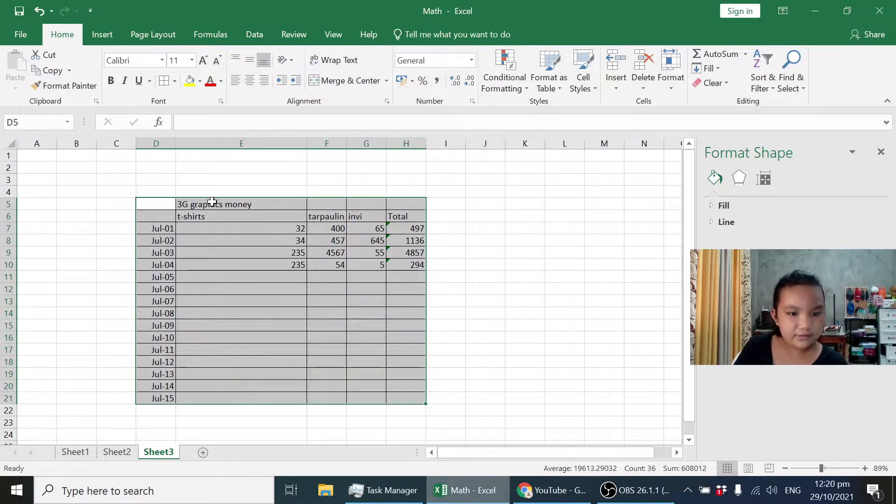
pyautogui.click(36, 408)
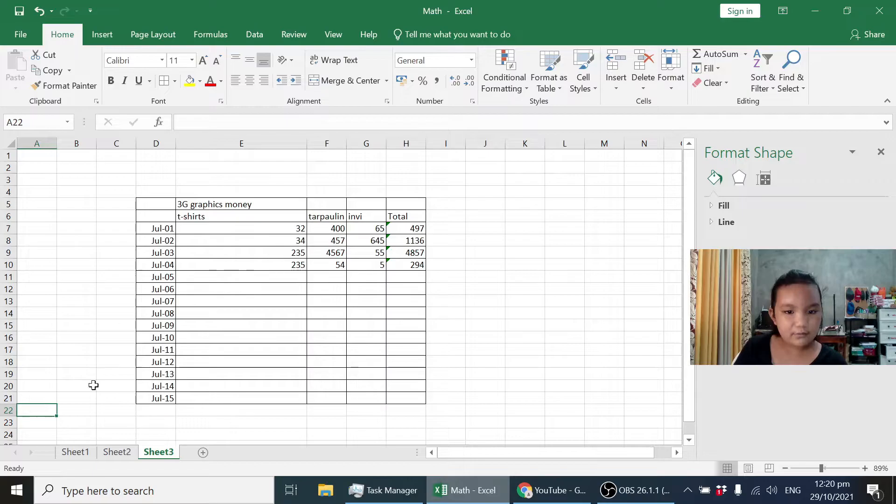
# Merge and center the title "3G graphics money" across D5:H5.
pyautogui.click(267, 204)
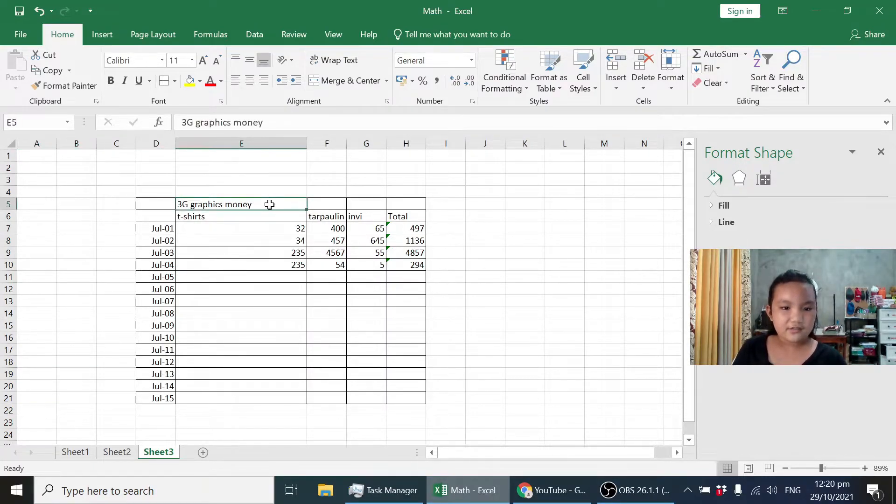
pyautogui.click(170, 204)
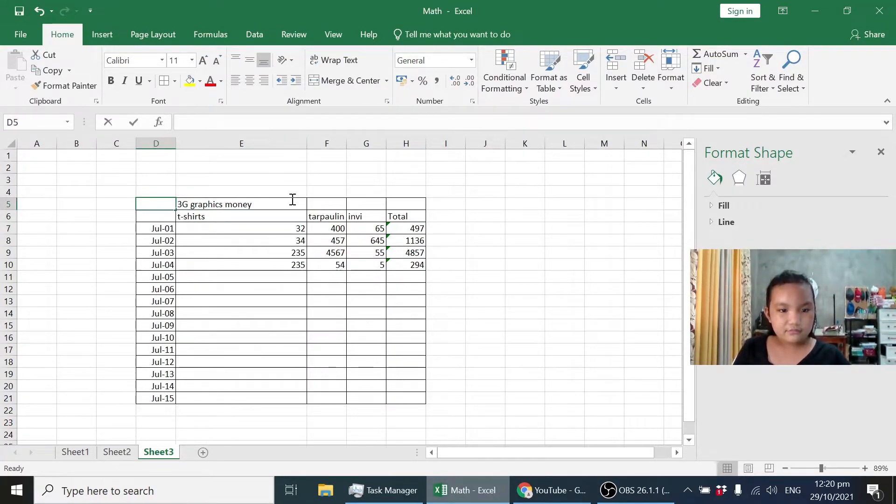
pyautogui.click(239, 230)
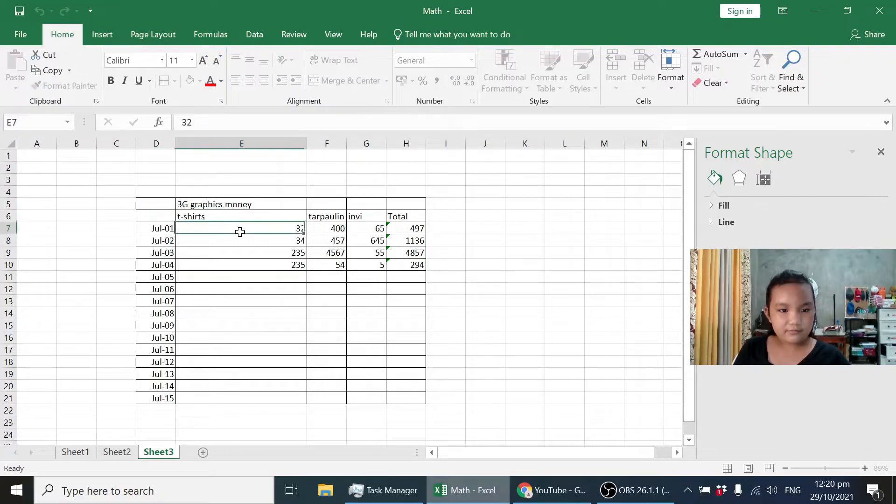
pyautogui.click(173, 204)
pyautogui.moveTo(178, 205); pyautogui.dragTo(394, 207)
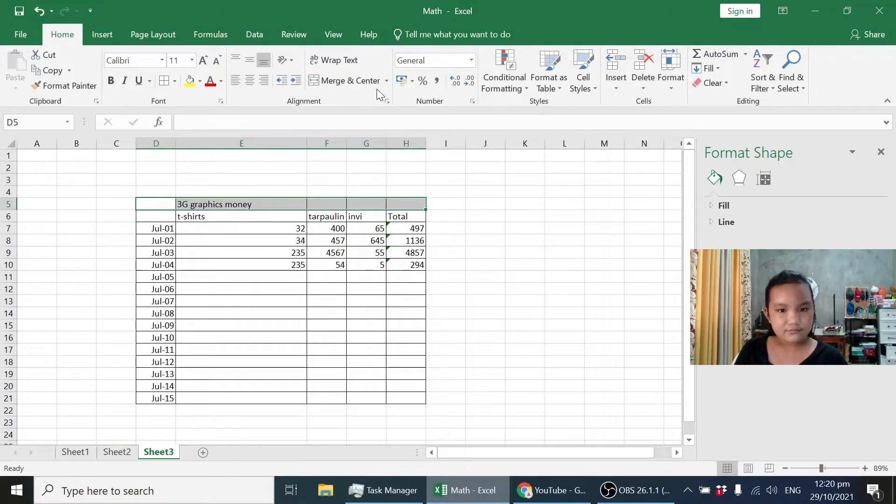
pyautogui.click(360, 83)
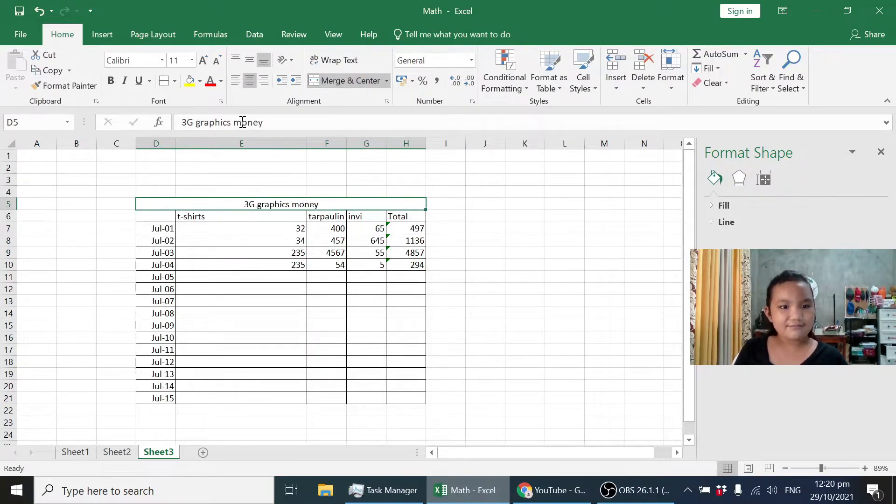
# Fill the merged title cell "3G graphics money" with purple.
pyautogui.click(199, 81)
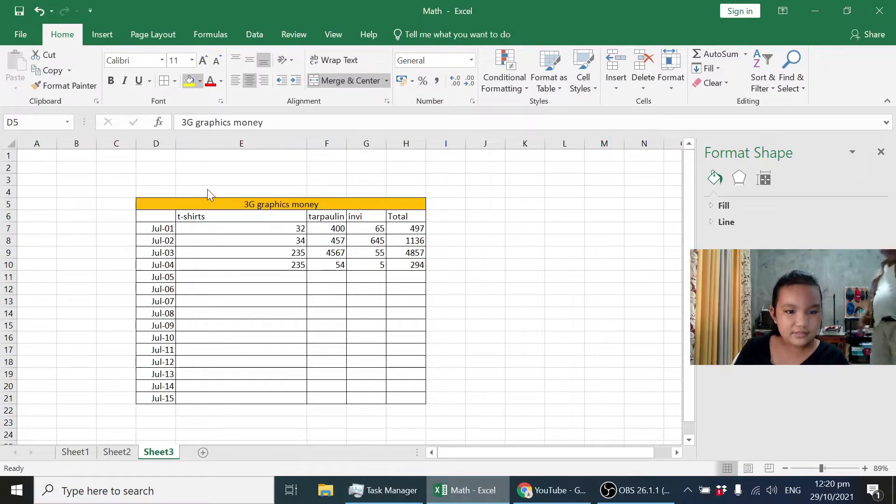
pyautogui.click(291, 188)
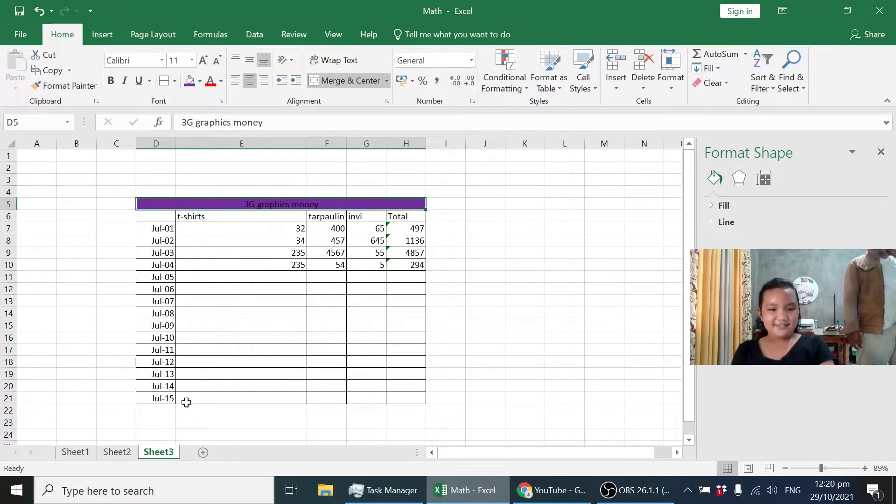
pyautogui.click(136, 404)
pyautogui.moveTo(138, 407); pyautogui.dragTo(408, 280)
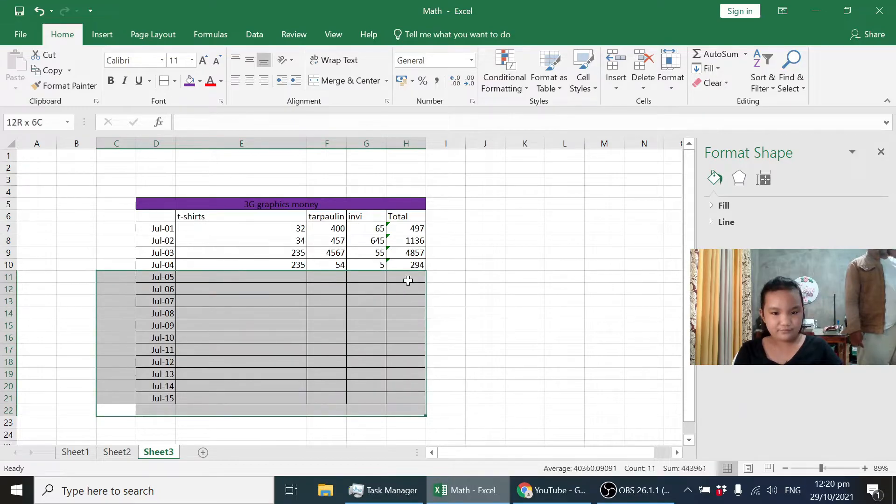
pyautogui.press('BackSpace')
pyautogui.hotkey('ctrl', 'z')
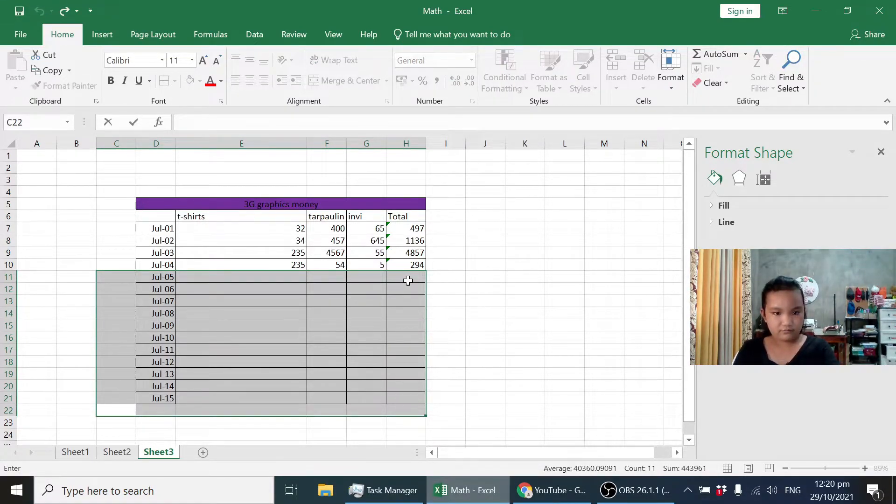
pyautogui.click(481, 262)
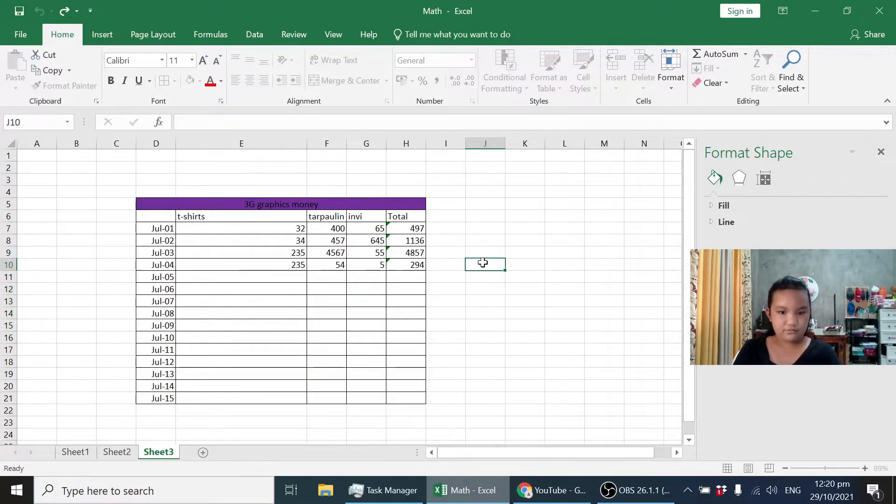
pyautogui.click(299, 139)
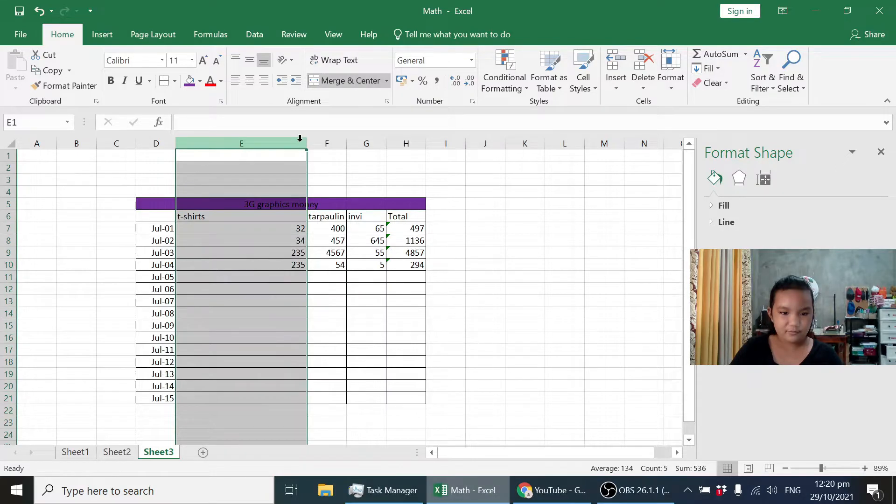
pyautogui.click(388, 168)
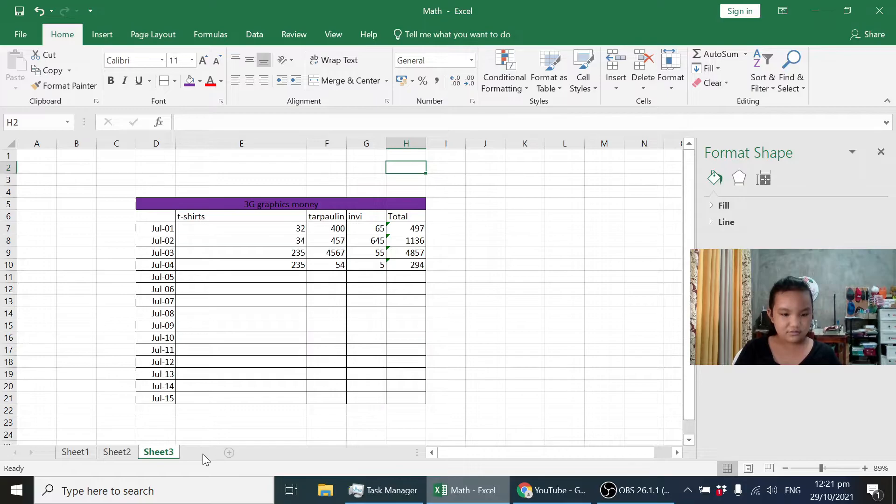
# Add a new worksheet after Sheet3 and enter 34 in its cell E6.
pyautogui.click(202, 452)
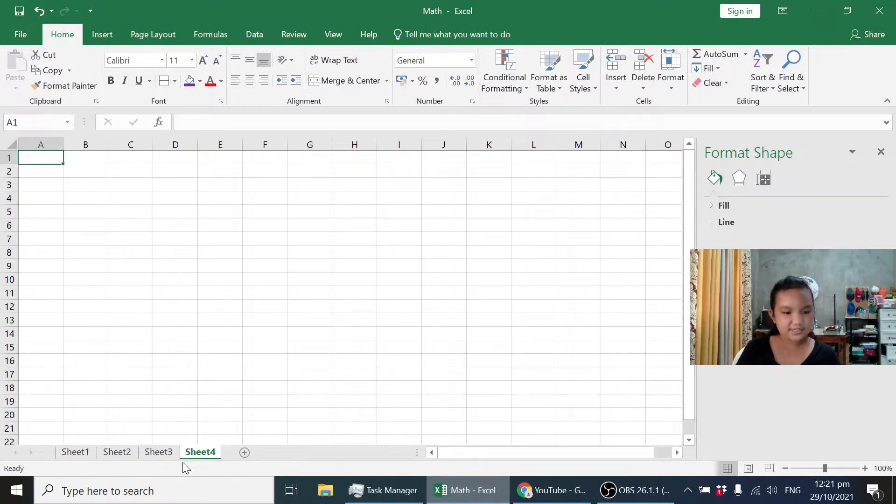
pyautogui.press('Right')
pyautogui.press('Right')
pyautogui.press('Right')
pyautogui.press('Right')
pyautogui.press('Right')
pyautogui.press('Right')
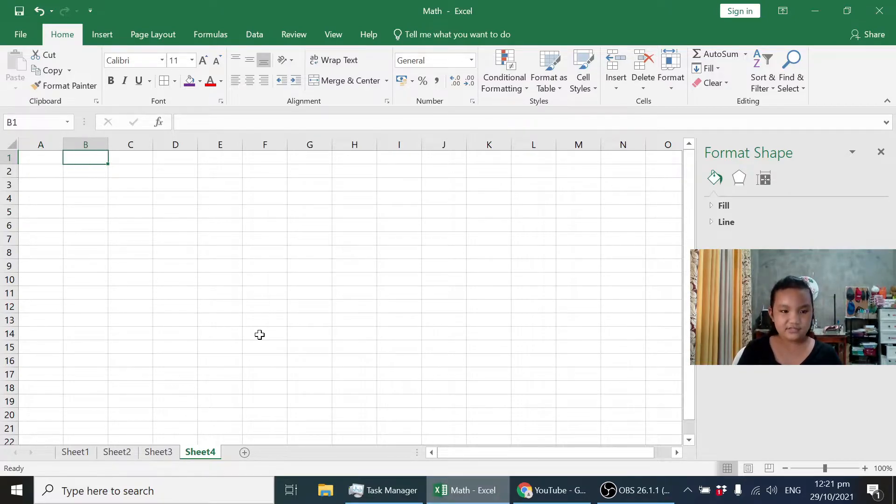
pyautogui.press('Down')
pyautogui.press('Down')
pyautogui.press('Down')
pyautogui.press('Left')
pyautogui.press('Left')
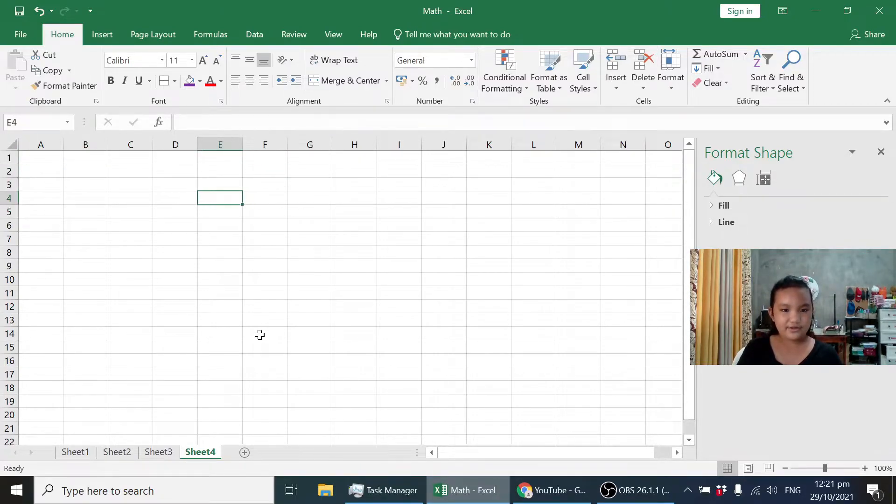
pyautogui.press('Down')
pyautogui.press('Down')
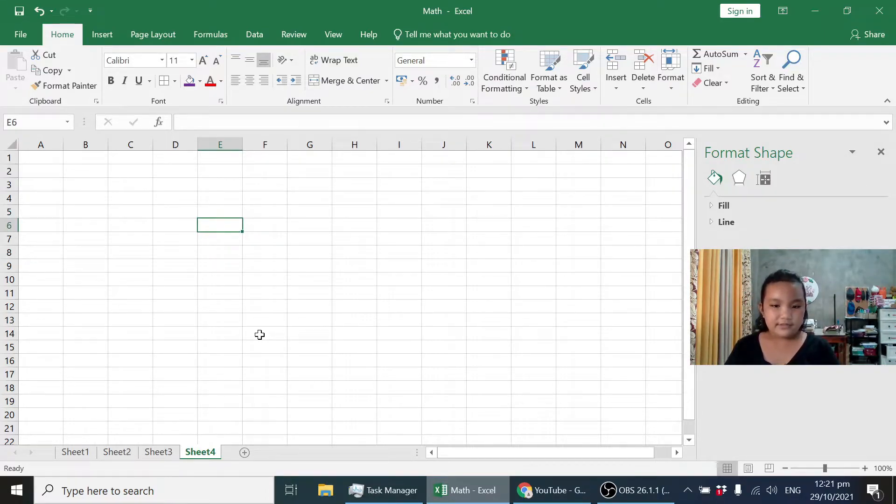
pyautogui.write('23')
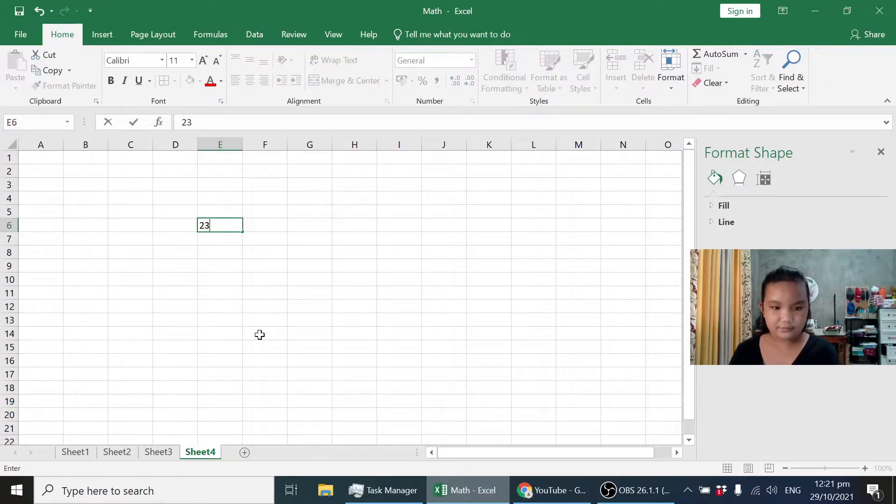
pyautogui.press('BackSpace')
pyautogui.press('BackSpace')
pyautogui.write('4')
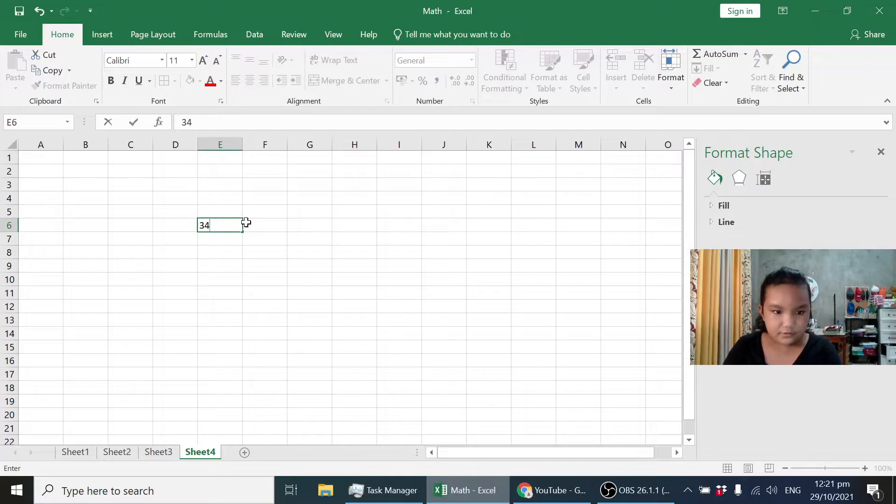
# Enter 56 in cell F6, beside the 34.
pyautogui.click(255, 224)
pyautogui.write('56')
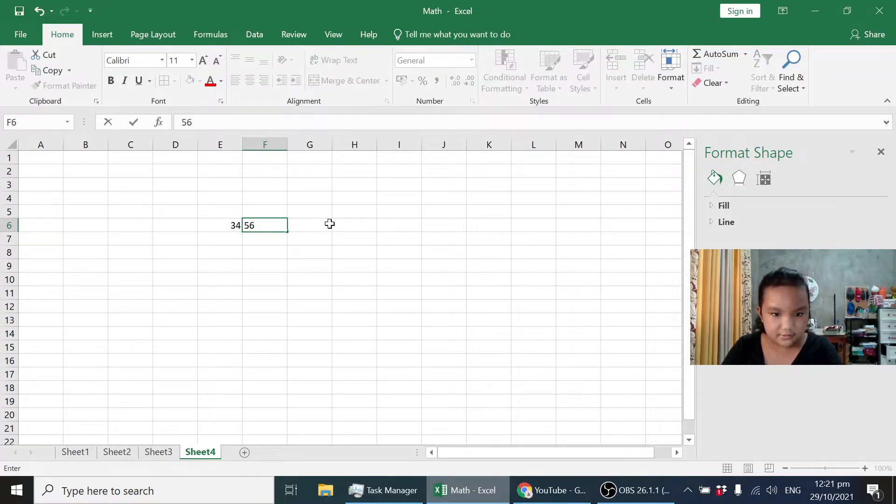
pyautogui.press('Tab')
pyautogui.press('Tab')
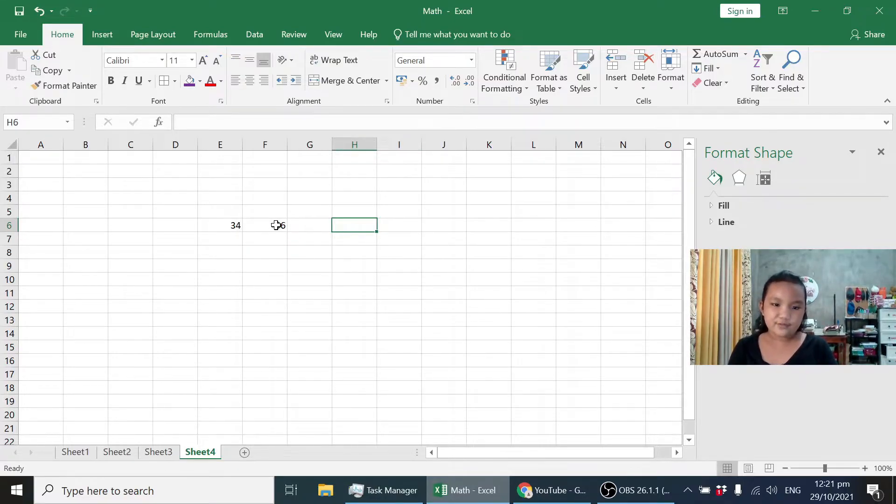
# Enter the label "no." in cell D5, above and to the left of the two numbers.
pyautogui.press('Up')
pyautogui.press('Left')
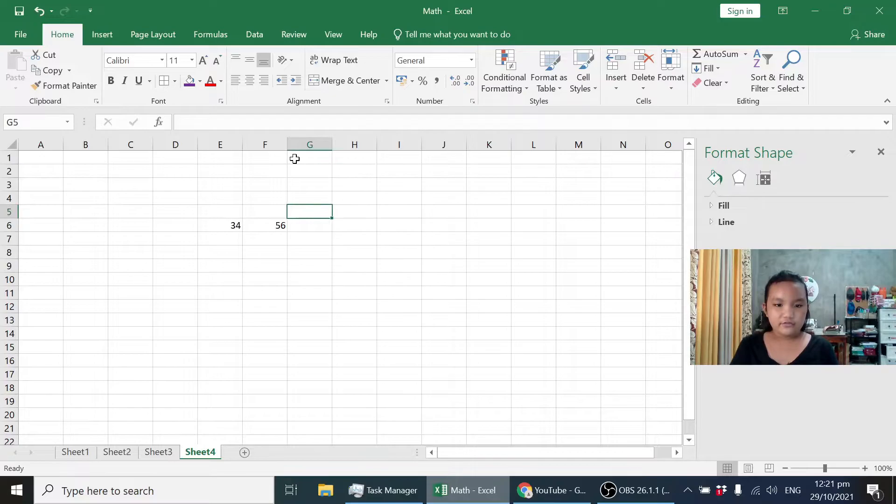
pyautogui.press('Left')
pyautogui.press('Left')
pyautogui.press('Left')
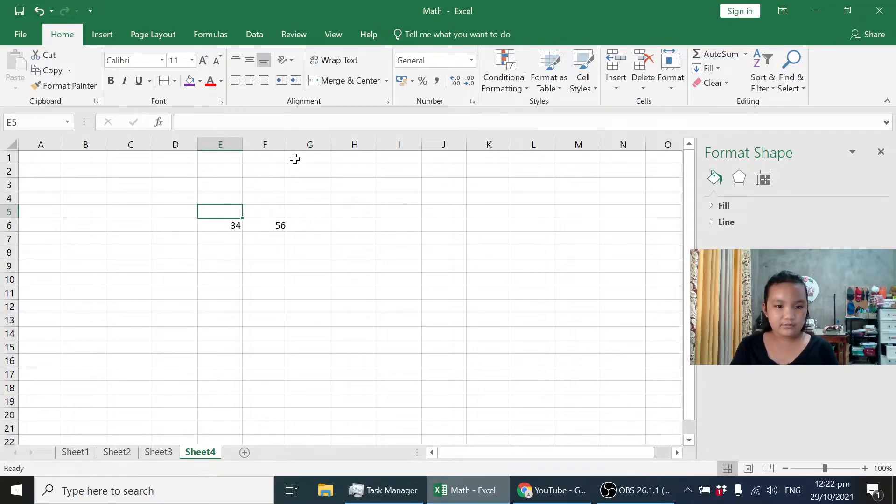
pyautogui.write('n')
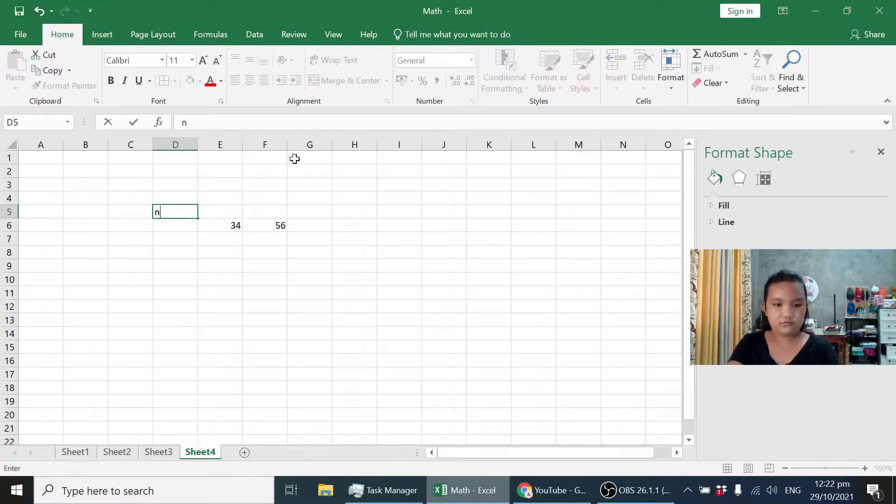
pyautogui.write('o.1')
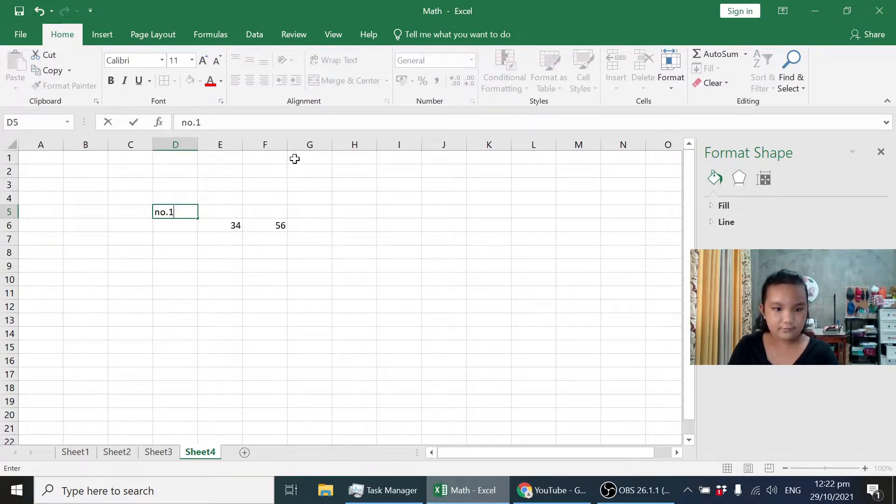
pyautogui.press('BackSpace')
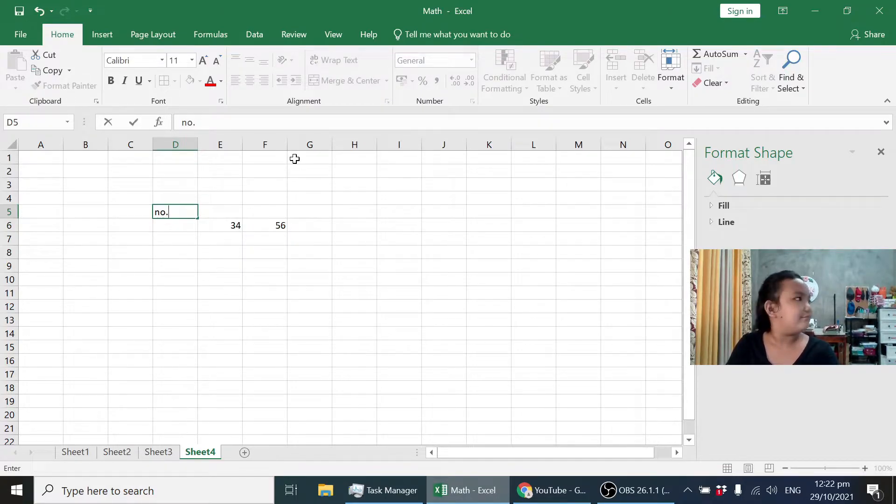
pyautogui.click(233, 211)
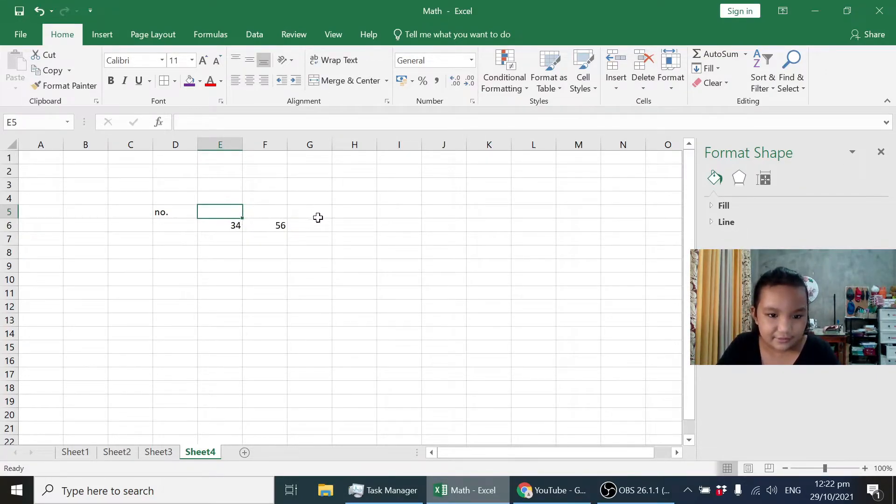
# Enter the headings "add" in cell H5 and "subtract" in cell I5.
pyautogui.click(337, 224)
pyautogui.click(343, 213)
pyautogui.write('add')
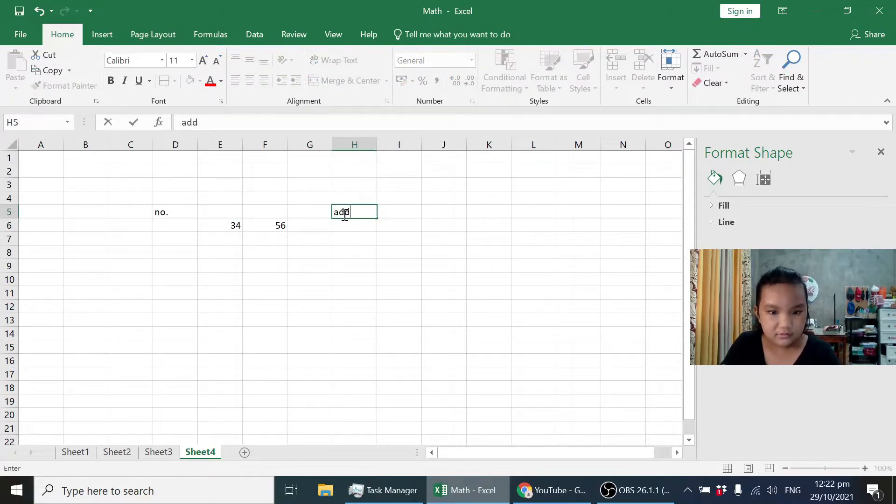
pyautogui.click(382, 211)
pyautogui.write('subtract')
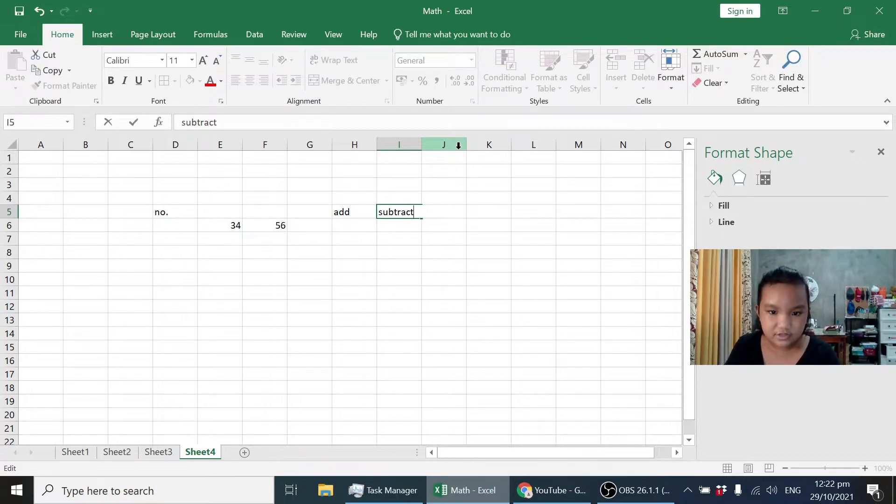
pyautogui.press('Return')
# Enter the headings "multiply" in cell J5 and "divide" in cell K5.
pyautogui.press('Right')
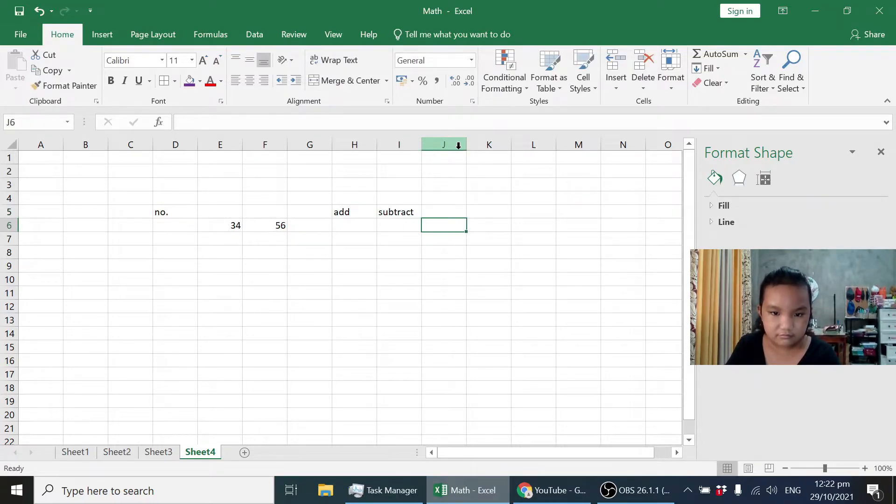
pyautogui.press('Up')
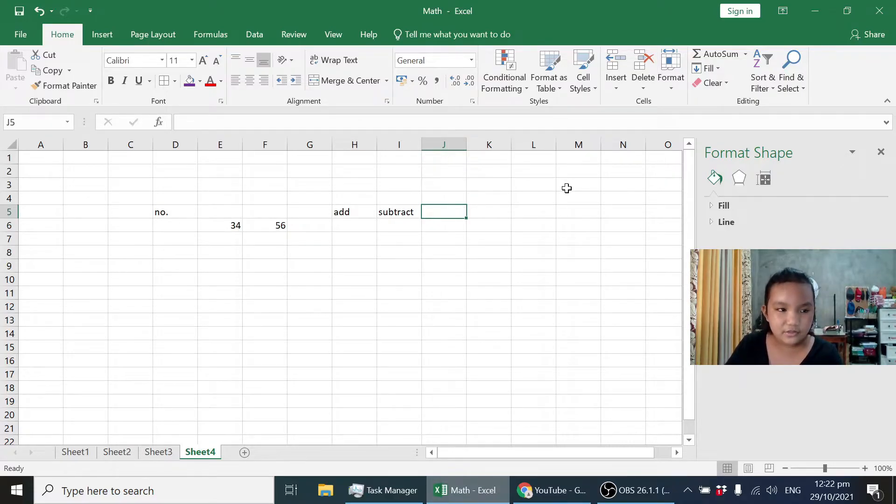
pyautogui.write('multiply')
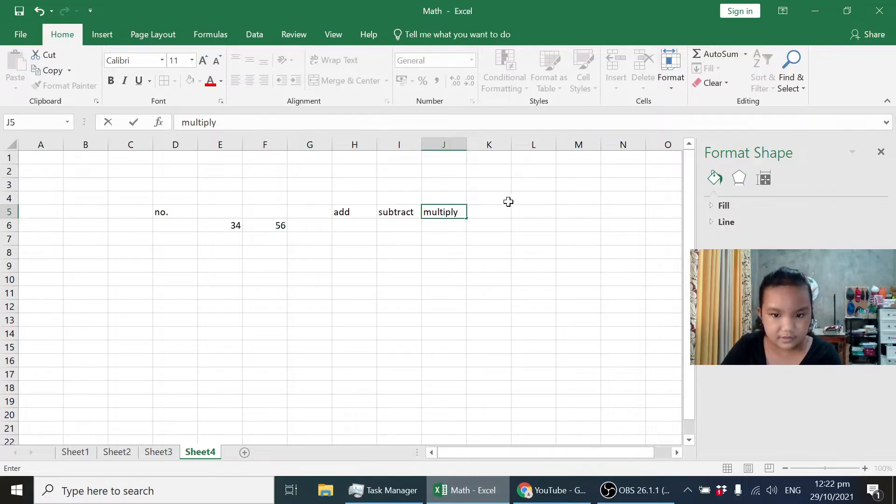
pyautogui.click(499, 215)
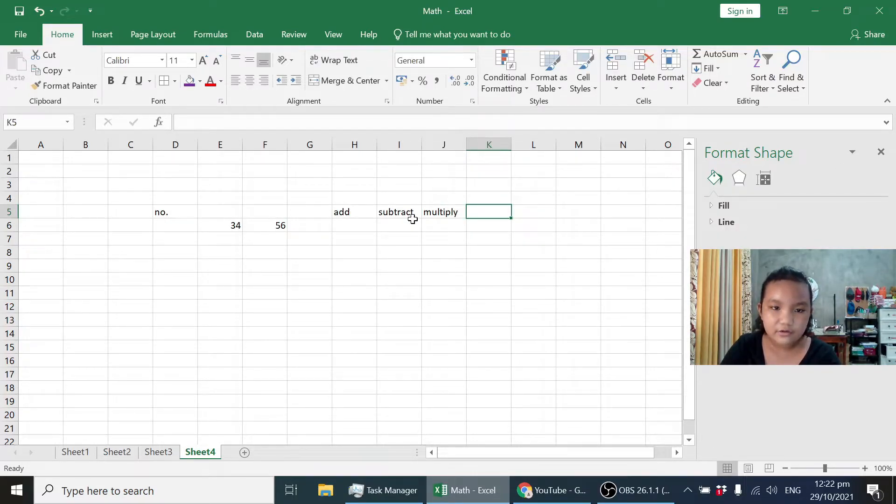
pyautogui.write('divide')
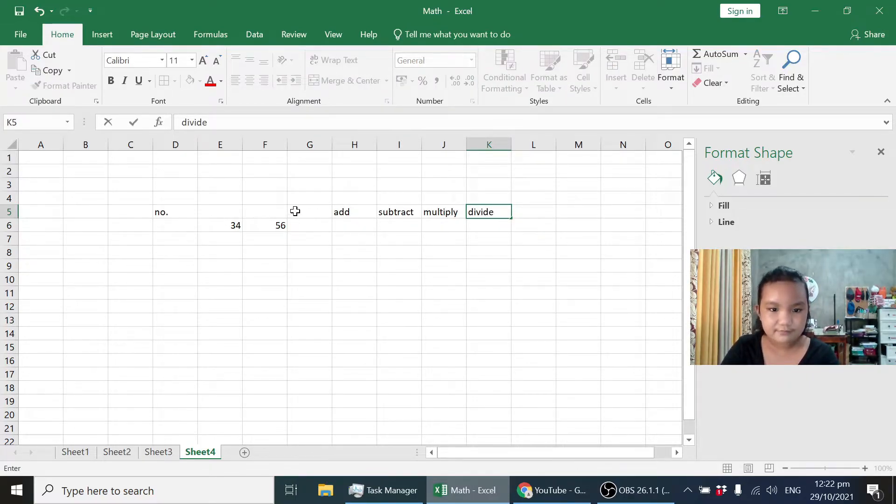
# Enter the formula =e6+f6 in cell H6 under "add" to sum the two numbers.
pyautogui.click(362, 225)
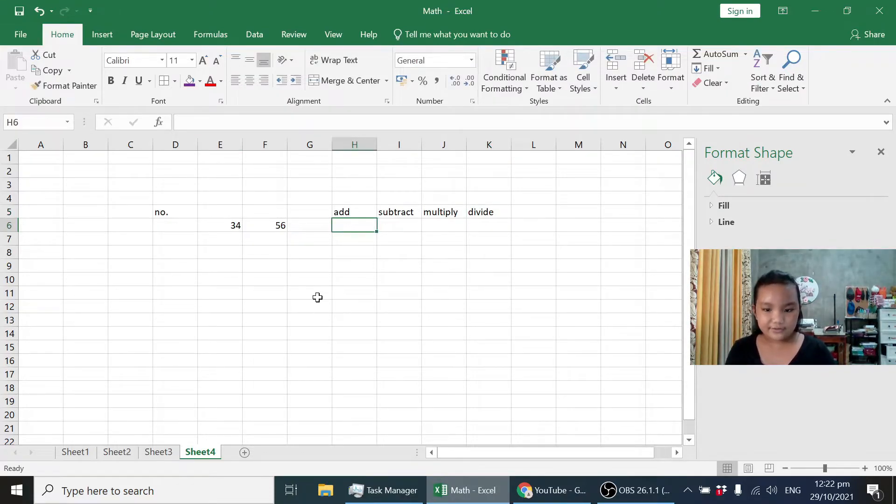
pyautogui.write('=')
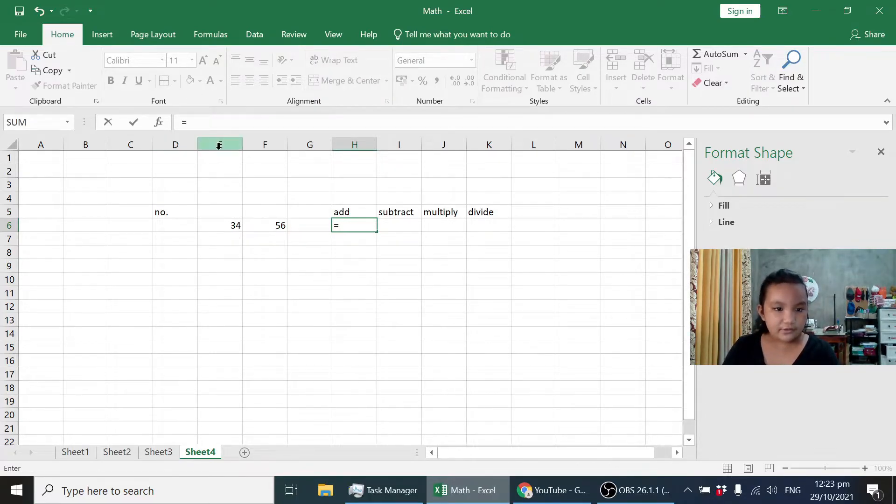
pyautogui.write('e6')
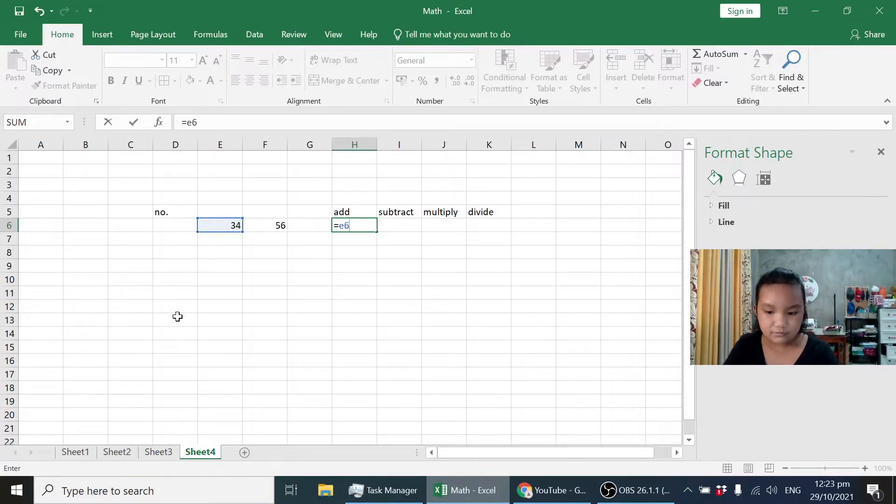
pyautogui.write('=')
pyautogui.press('BackSpace')
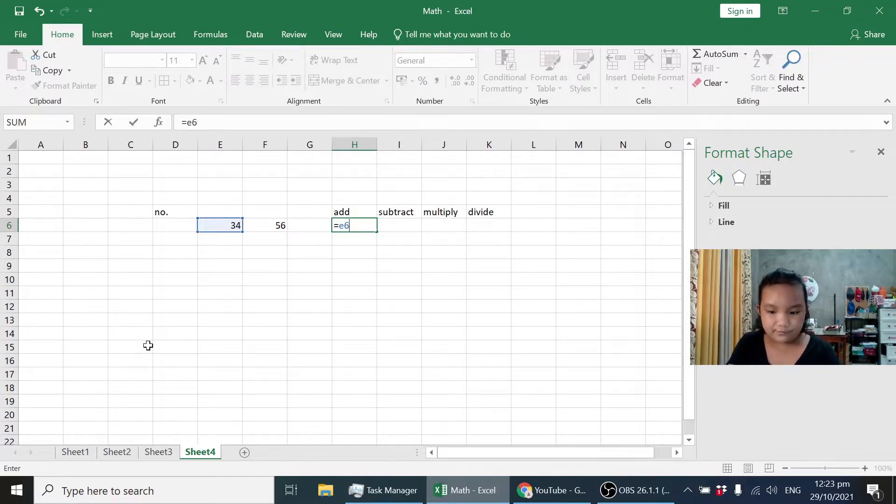
pyautogui.write('+')
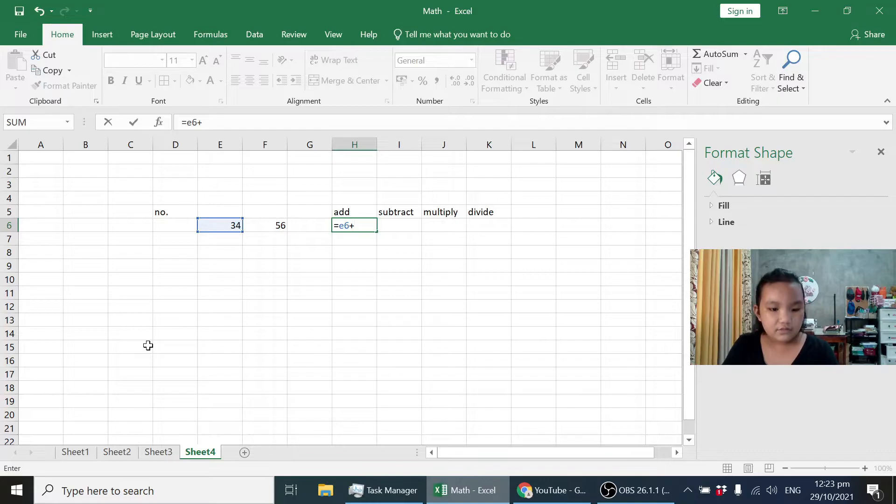
pyautogui.write('f6')
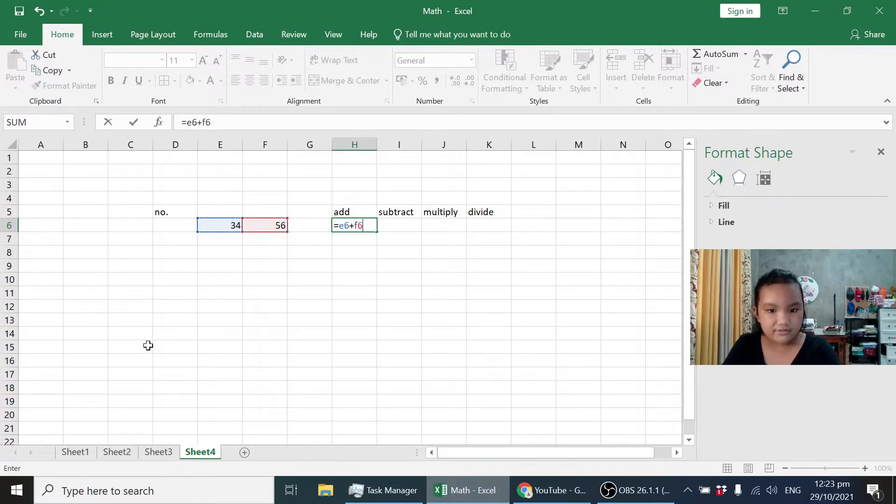
pyautogui.press('Return')
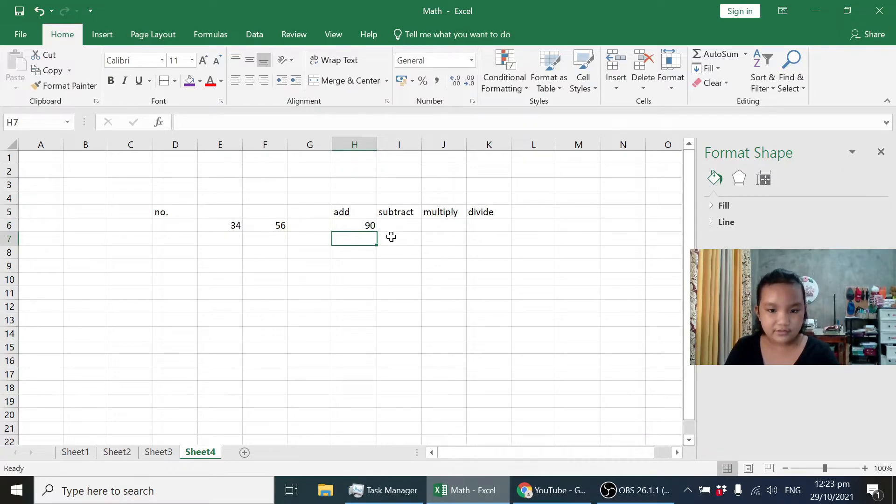
# Enter the formula =e6-f6 in cell I6 under "subtract" to subtract the second number from the first.
pyautogui.click(390, 225)
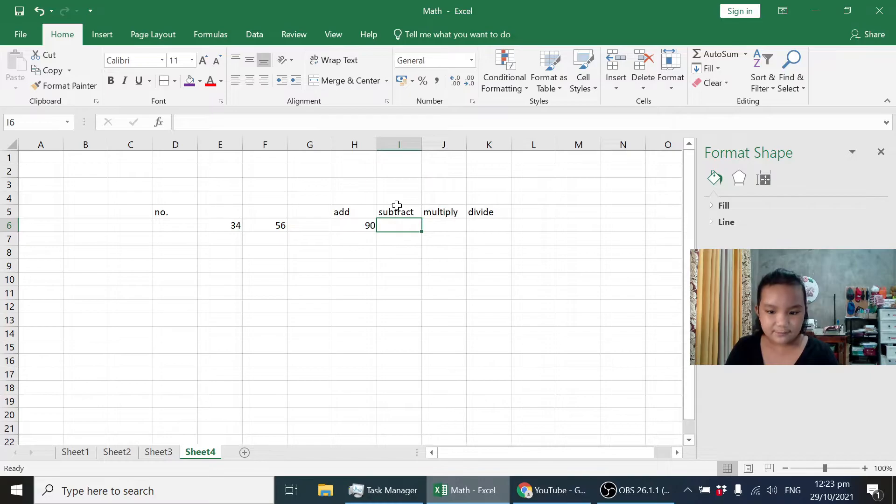
pyautogui.write('=')
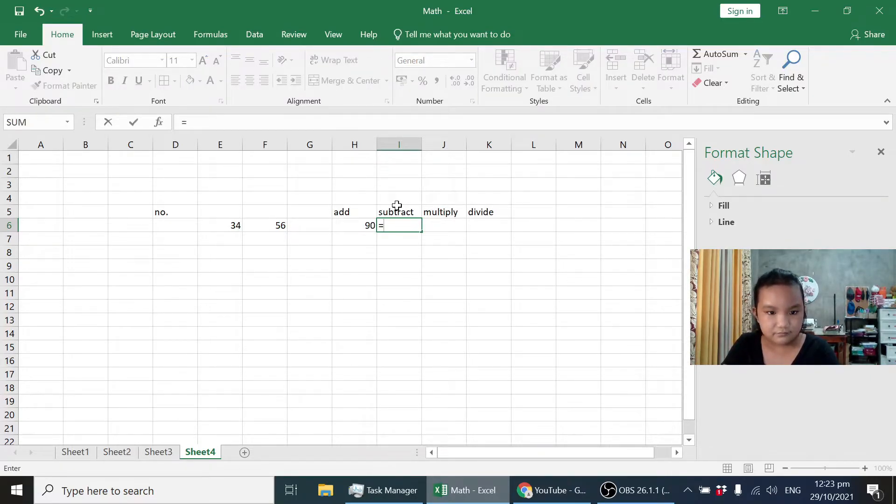
pyautogui.write('e6')
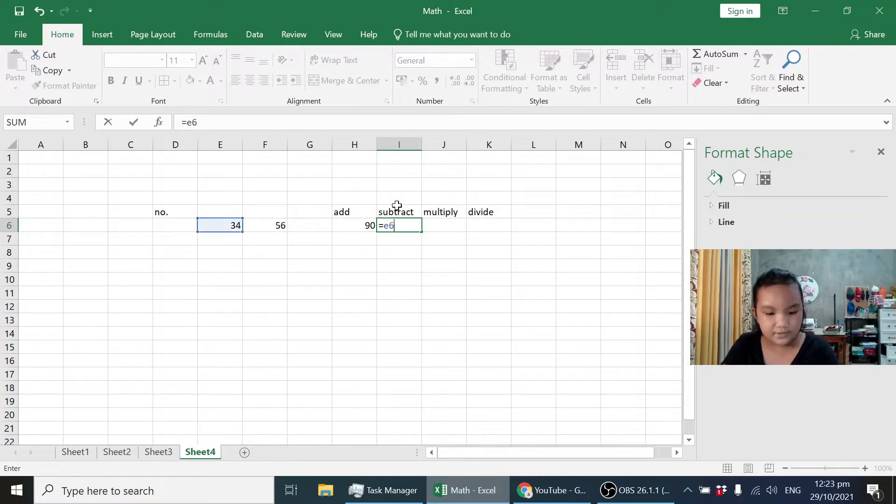
pyautogui.write('-f6')
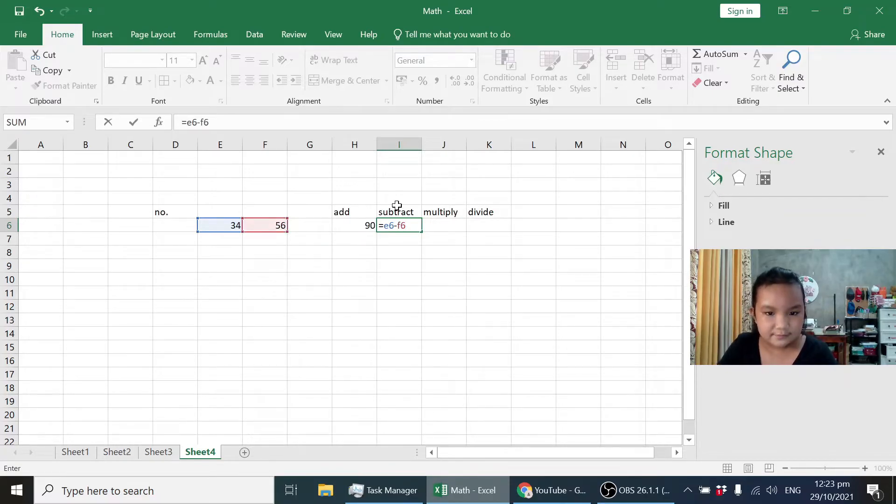
pyautogui.press('Return')
# Enter the formula =e6*f6 in cell J6 under "multiply" to multiply the two numbers.
pyautogui.press('Up')
pyautogui.press('Right')
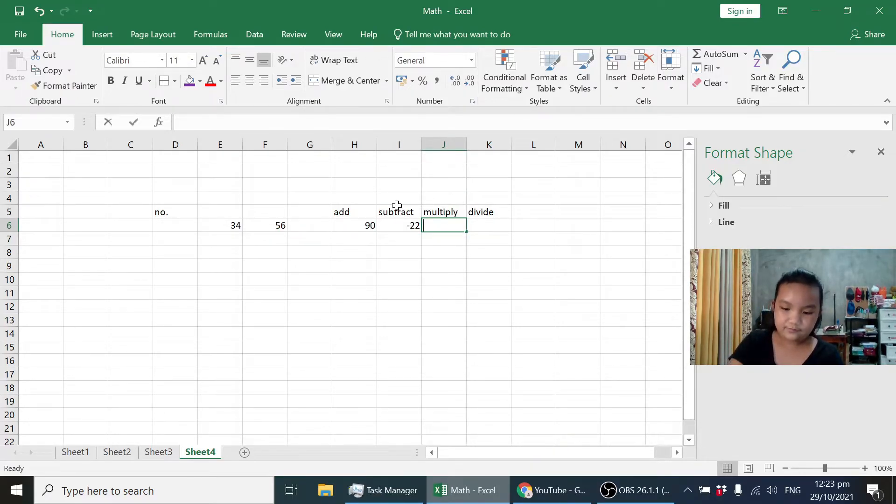
pyautogui.write('=e6*f')
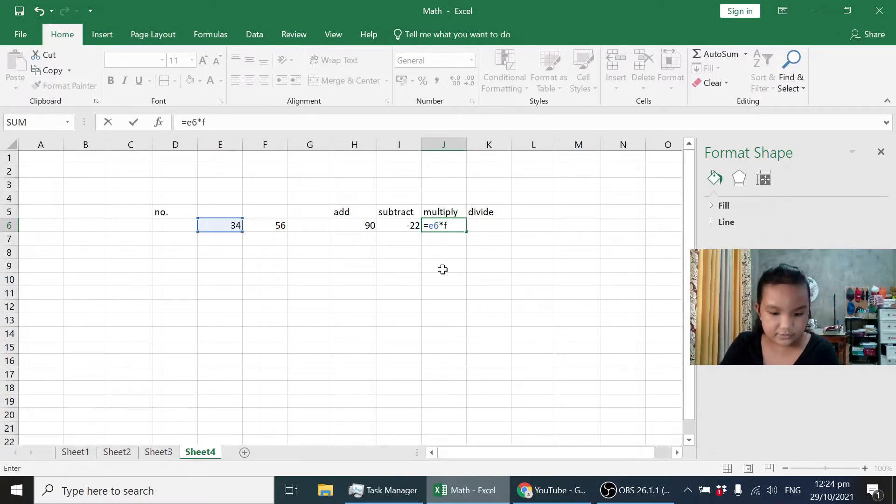
pyautogui.write('6')
pyautogui.press('Return')
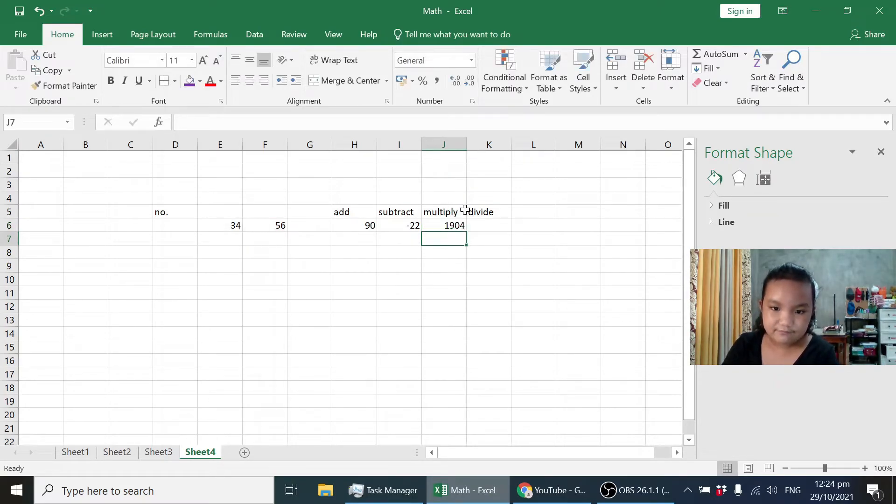
# Enter the formula =e6/f6 in cell K6 under "divide" to divide the first number by the second.
pyautogui.click(480, 225)
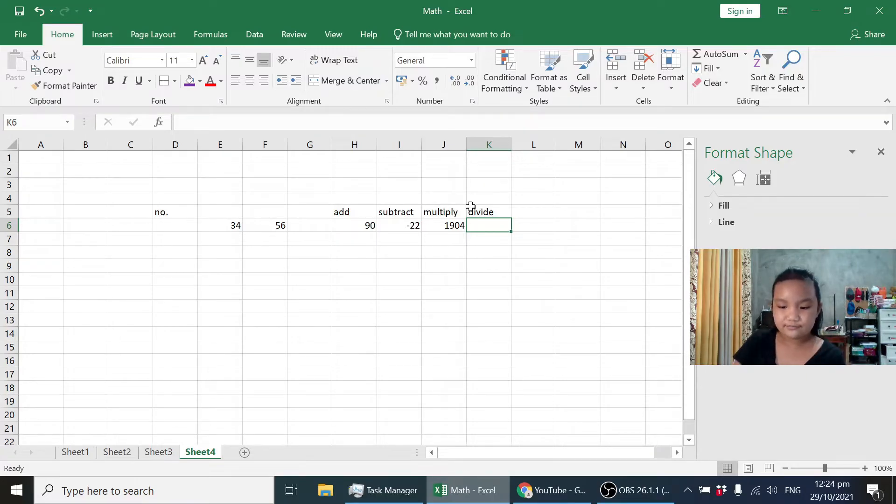
pyautogui.write('=')
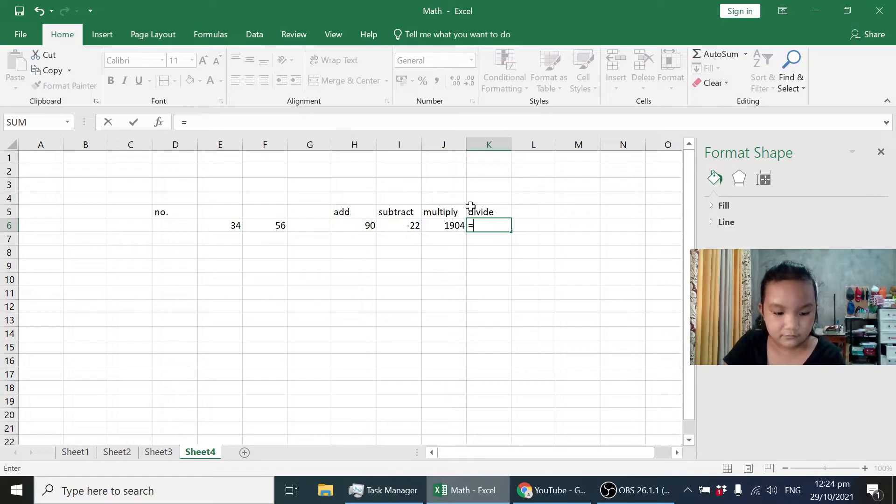
pyautogui.write('e6')
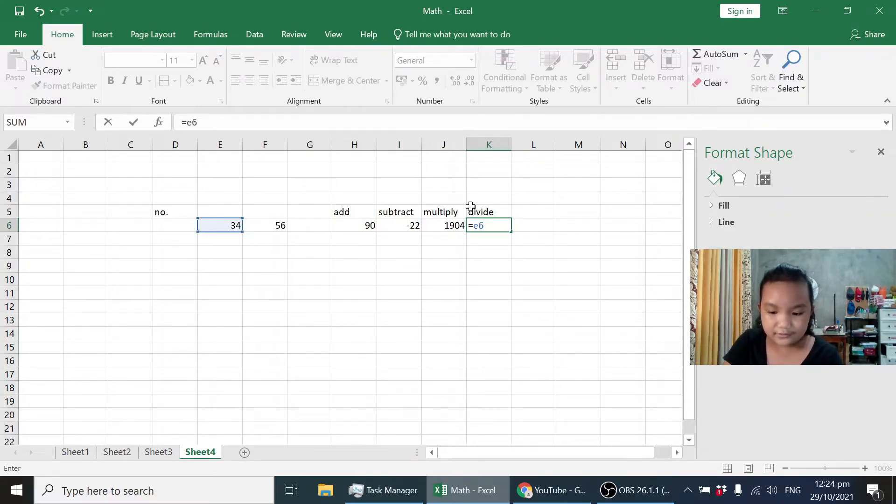
pyautogui.write('/')
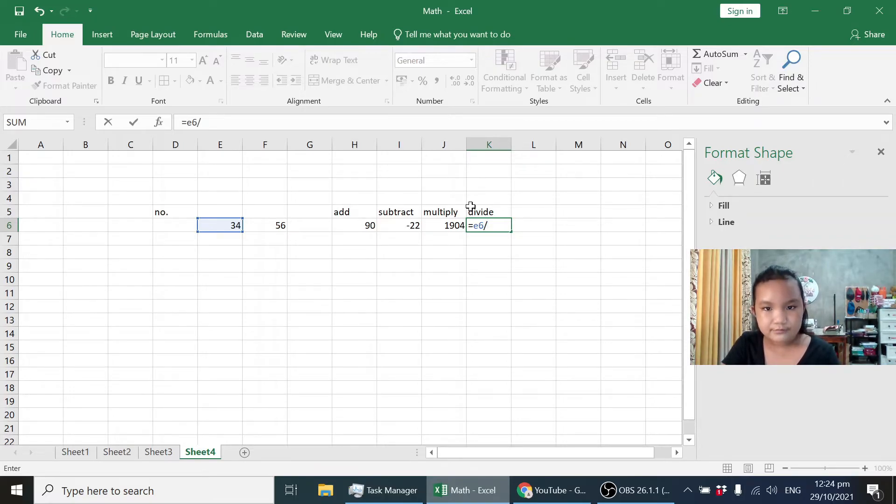
pyautogui.write('f6')
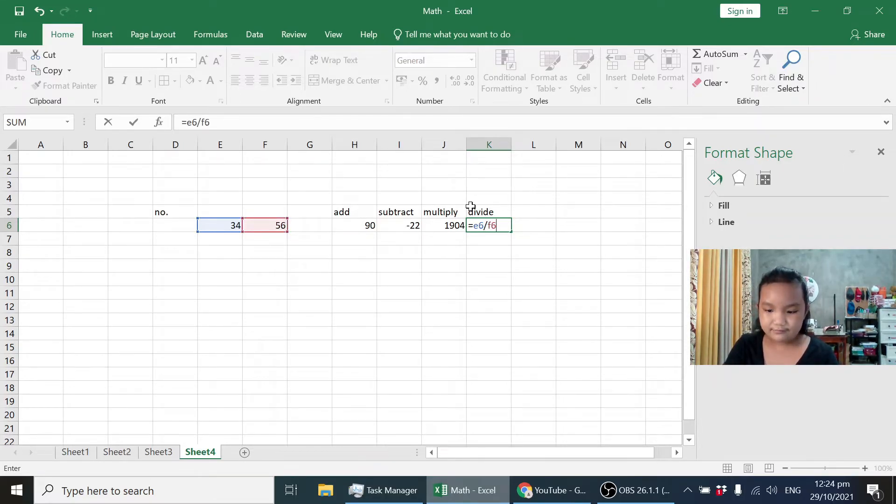
pyautogui.press('Return')
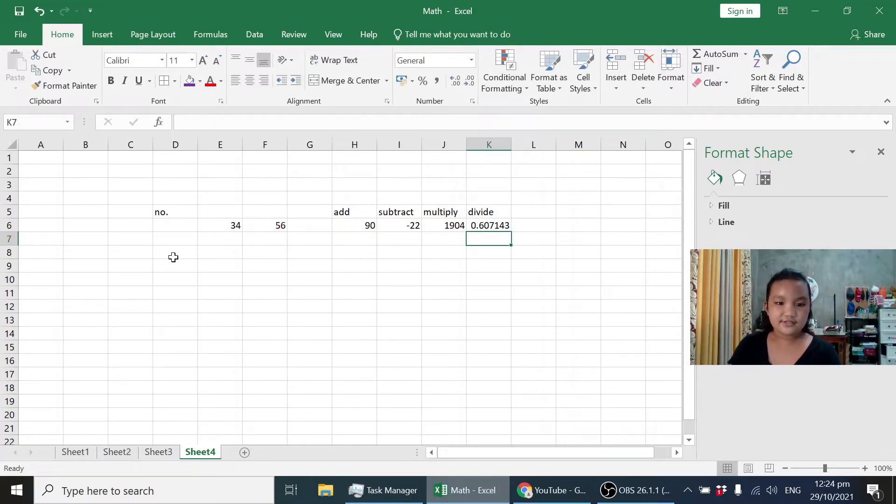
# Add two more number pairs below the first: 43 and 64 in E7:F7, 45 and 67 in E8:F8.
pyautogui.click(211, 241)
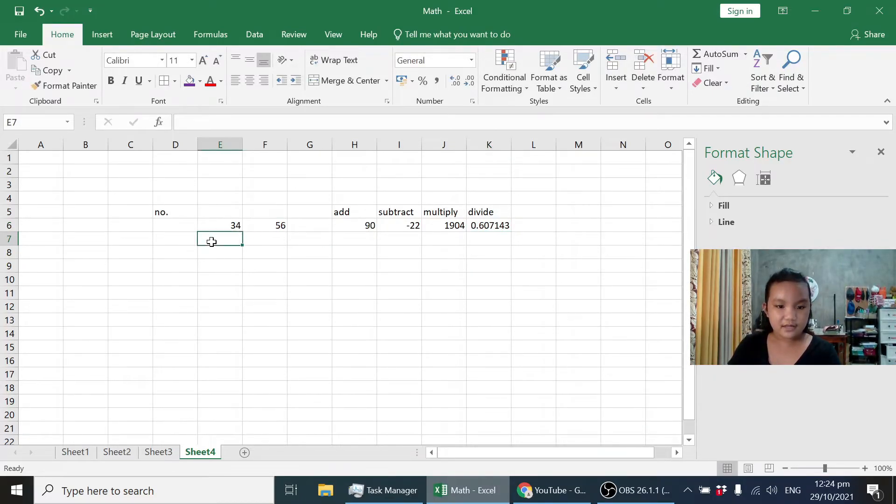
pyautogui.write('43')
pyautogui.click(259, 241)
pyautogui.write('64')
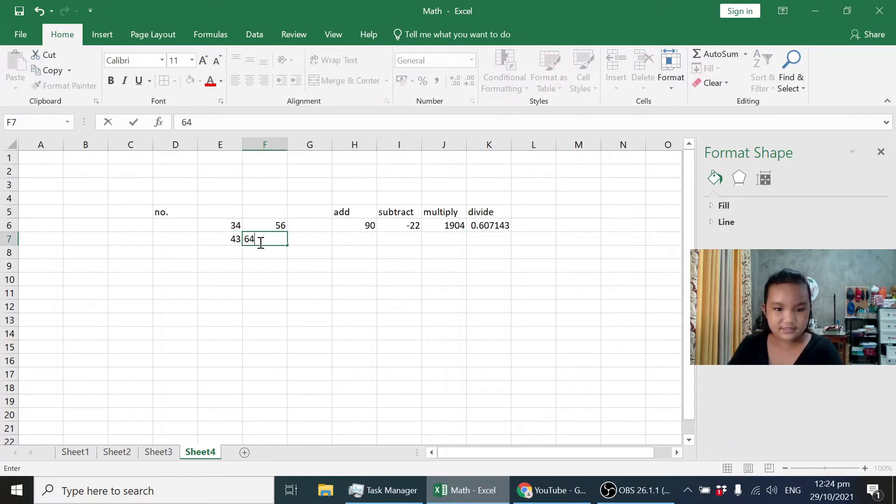
pyautogui.click(223, 259)
pyautogui.write('45')
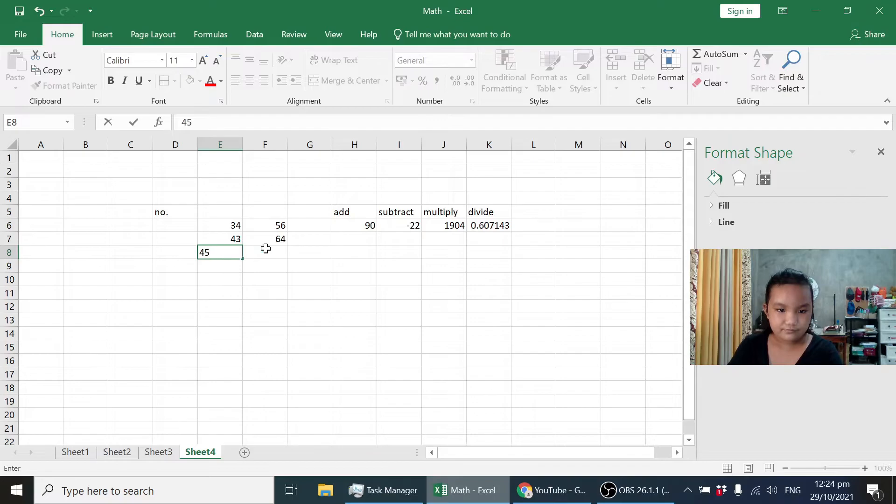
pyautogui.click(266, 248)
pyautogui.write('67')
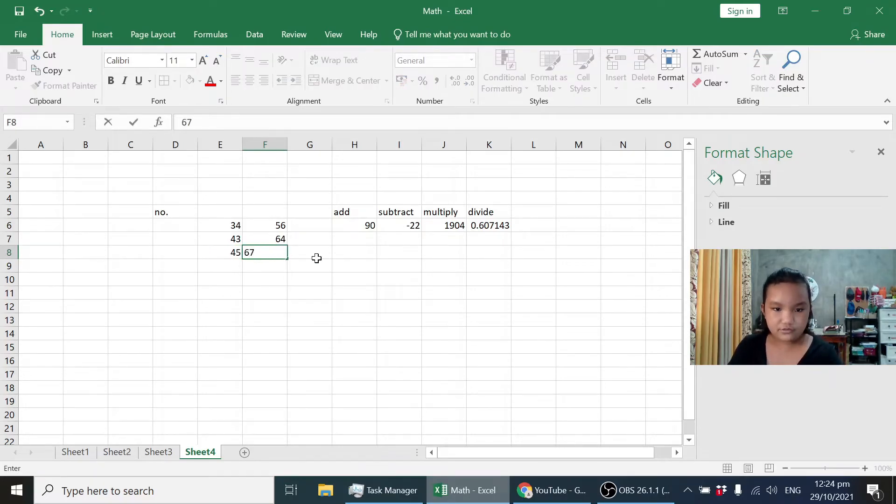
pyautogui.click(317, 258)
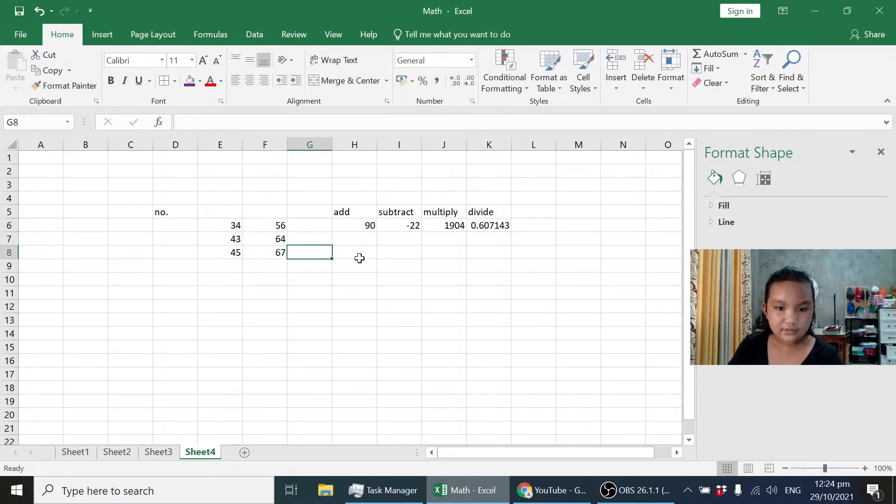
# Fill the four formulas in H6:K6 down through row 8 for the added number pairs.
pyautogui.click(347, 225)
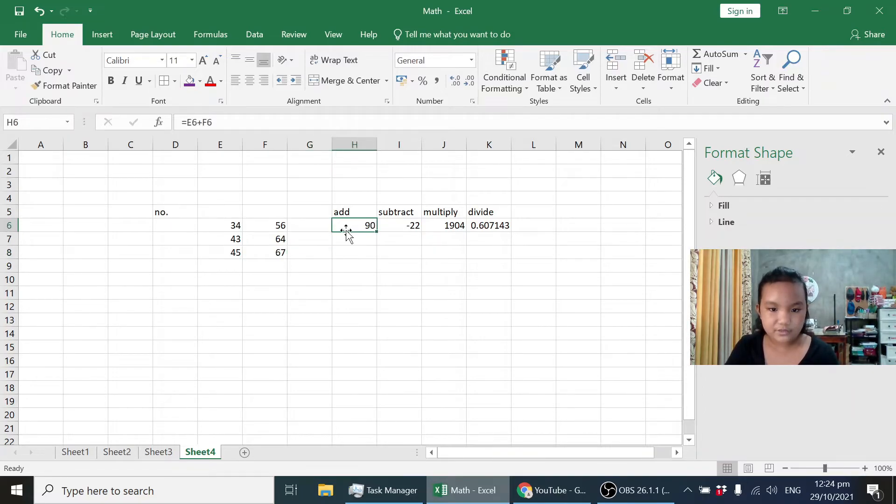
pyautogui.moveTo(370, 226); pyautogui.dragTo(490, 236)
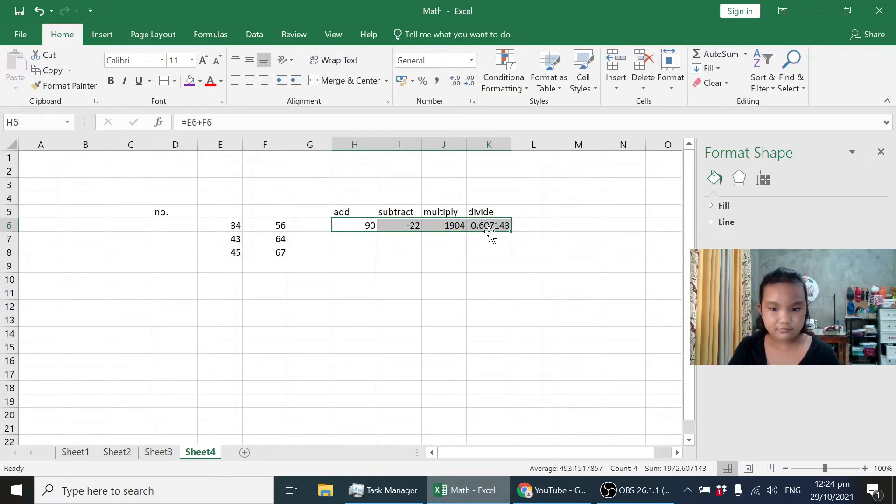
pyautogui.moveTo(510, 231); pyautogui.dragTo(495, 256)
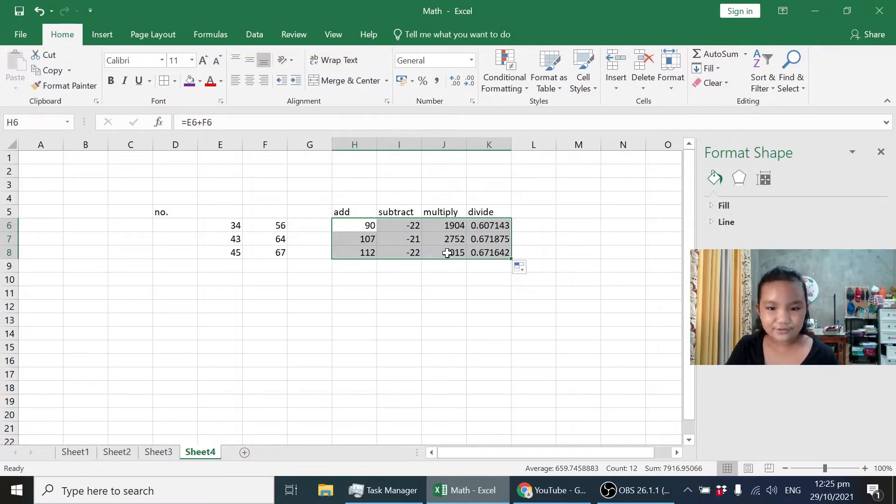
pyautogui.click(408, 292)
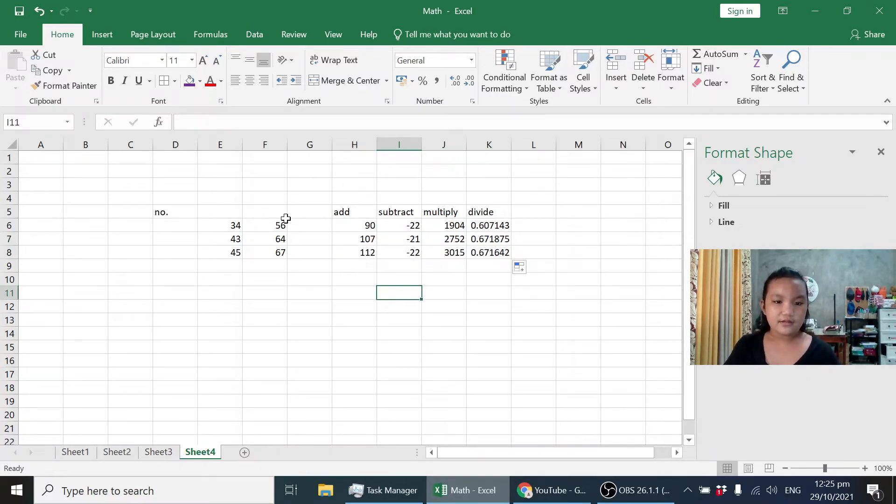
# Apply borders around all cells of the table range E5:K8.
pyautogui.click(229, 208)
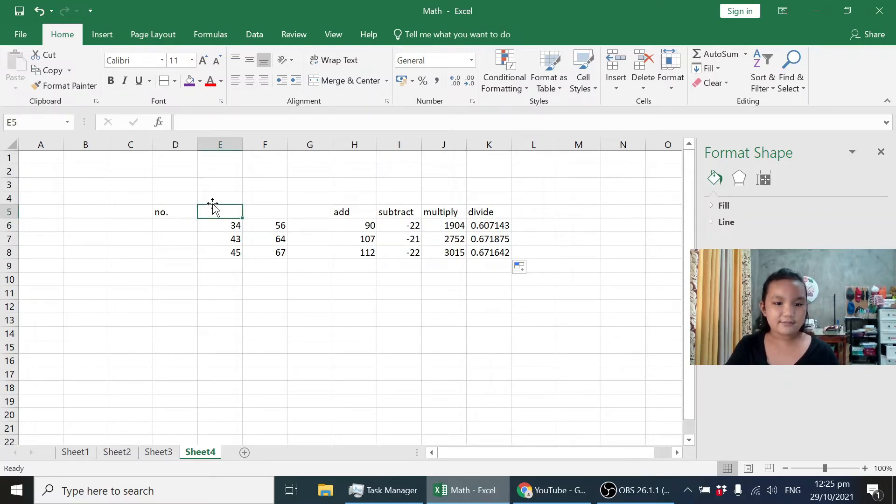
pyautogui.moveTo(212, 208); pyautogui.dragTo(509, 255)
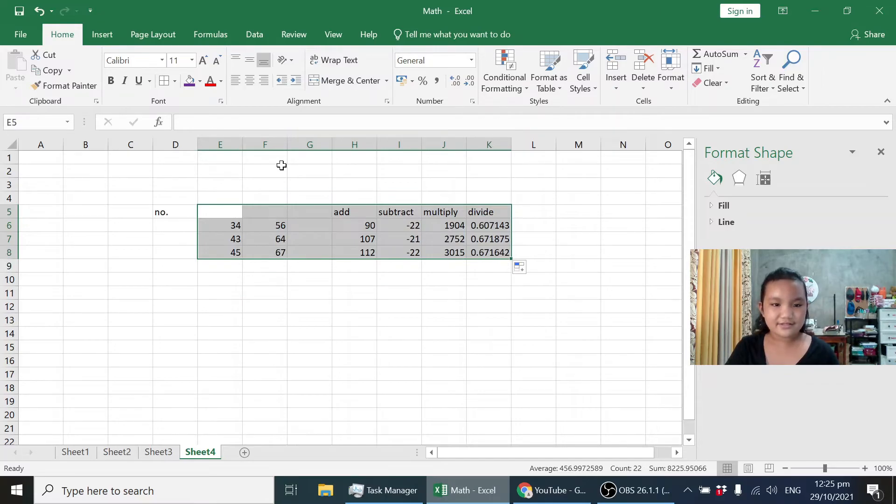
pyautogui.click(172, 86)
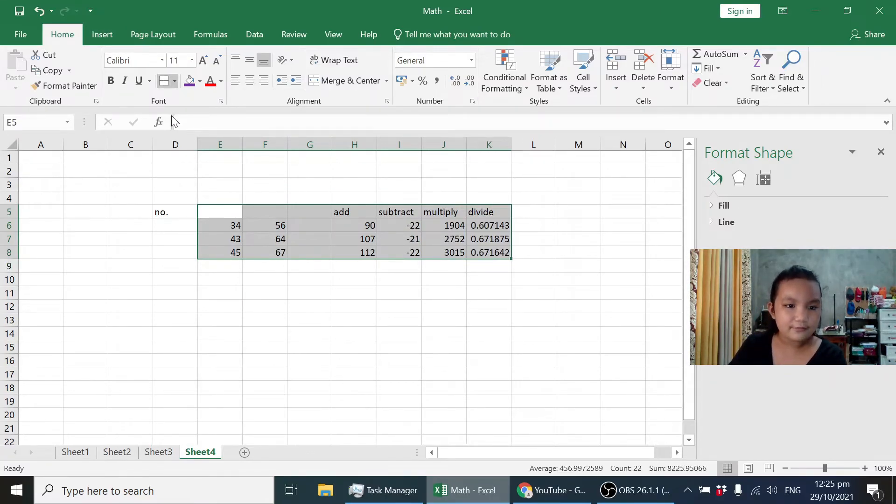
pyautogui.click(203, 201)
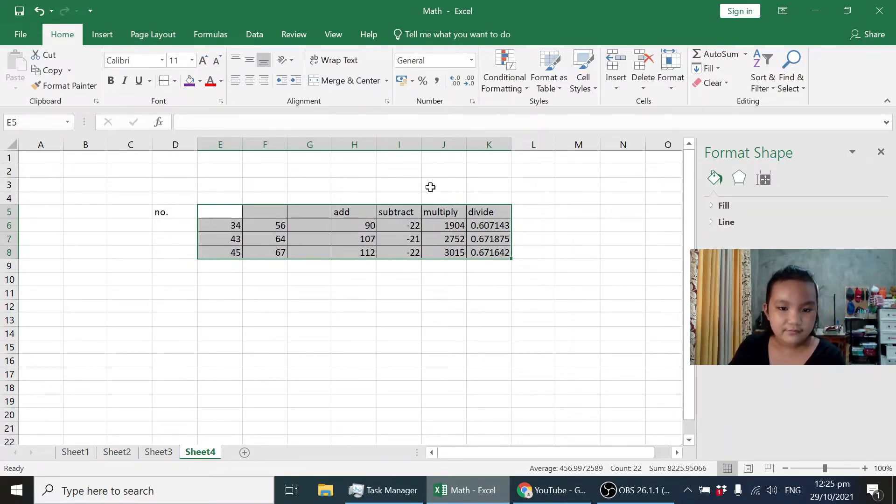
pyautogui.click(272, 280)
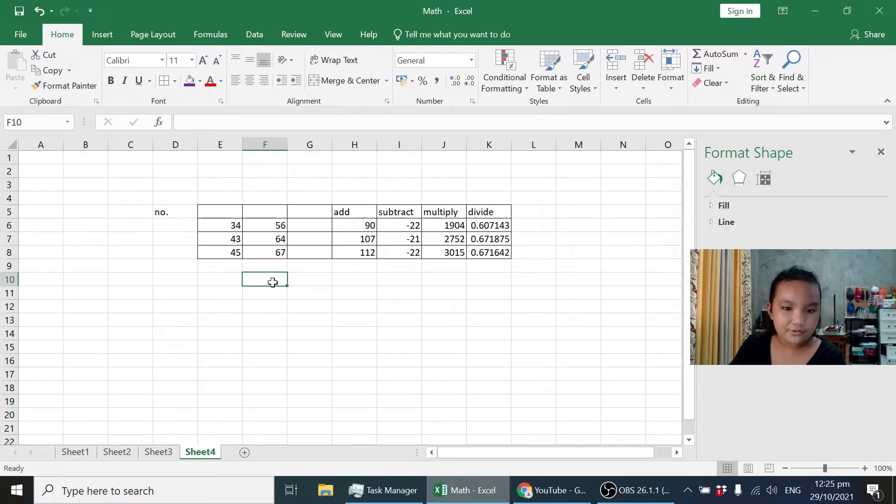
# Center the heading row E5:K5 and give it a blue fill.
pyautogui.click(232, 212)
pyautogui.moveTo(234, 212); pyautogui.dragTo(499, 209)
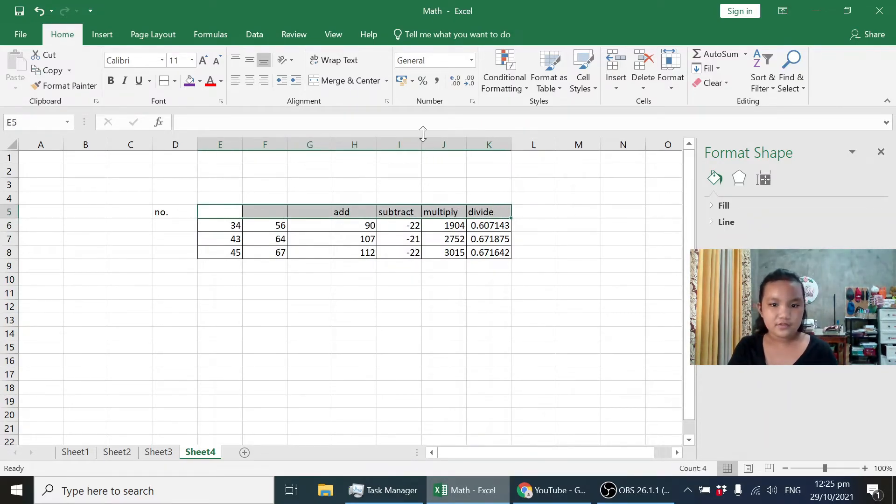
pyautogui.click(251, 82)
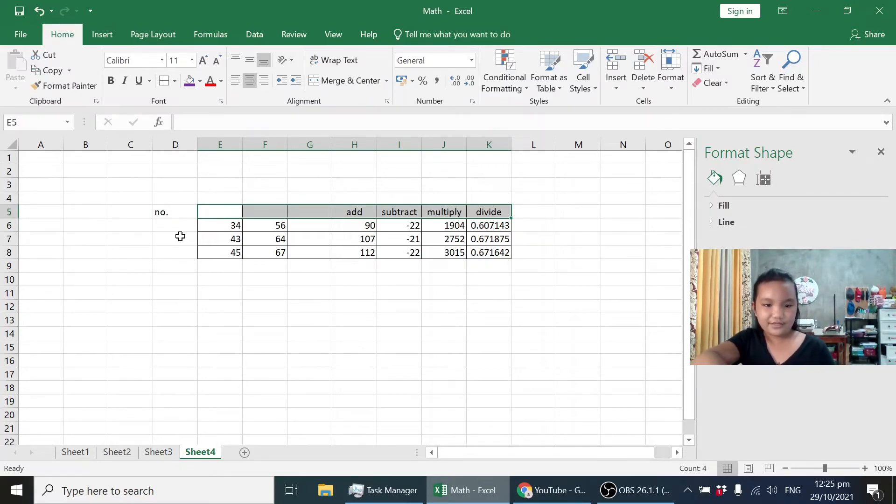
pyautogui.click(200, 89)
pyautogui.click(194, 218)
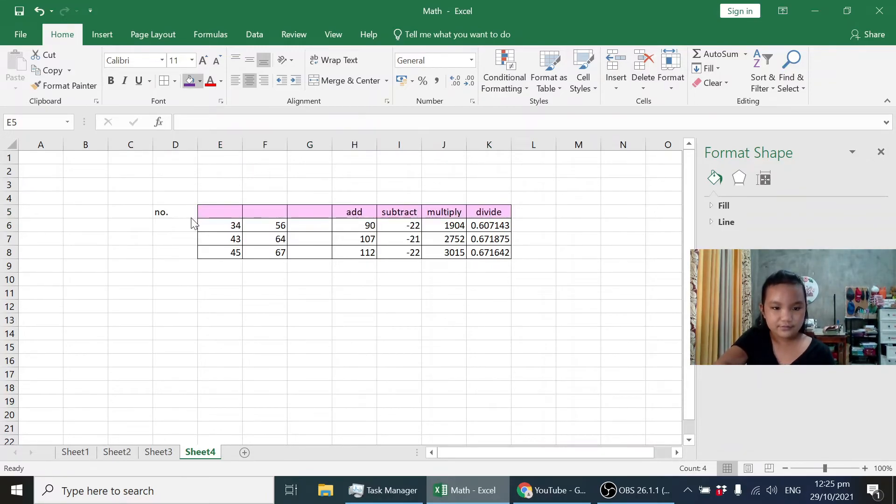
pyautogui.click(232, 147)
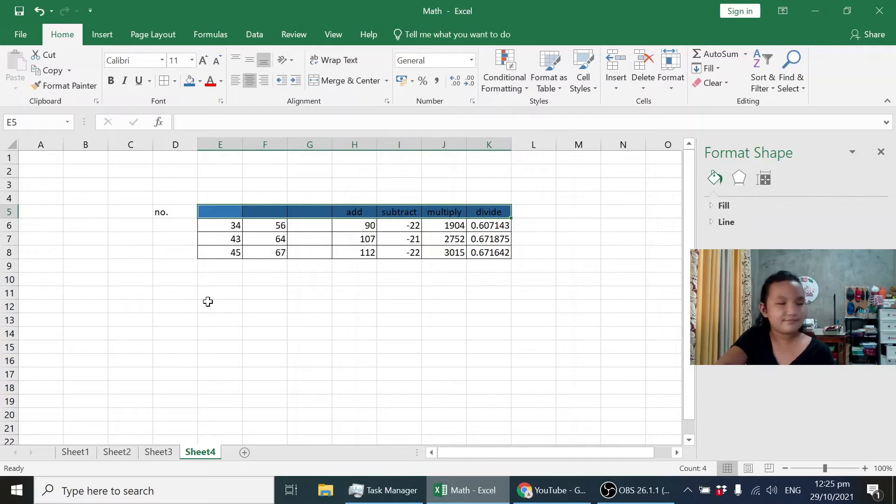
pyautogui.press('Right')
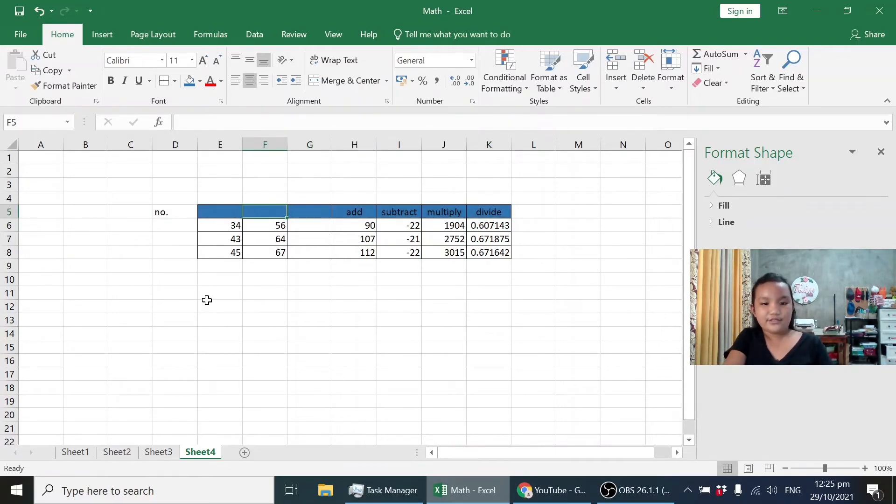
pyautogui.press('Left')
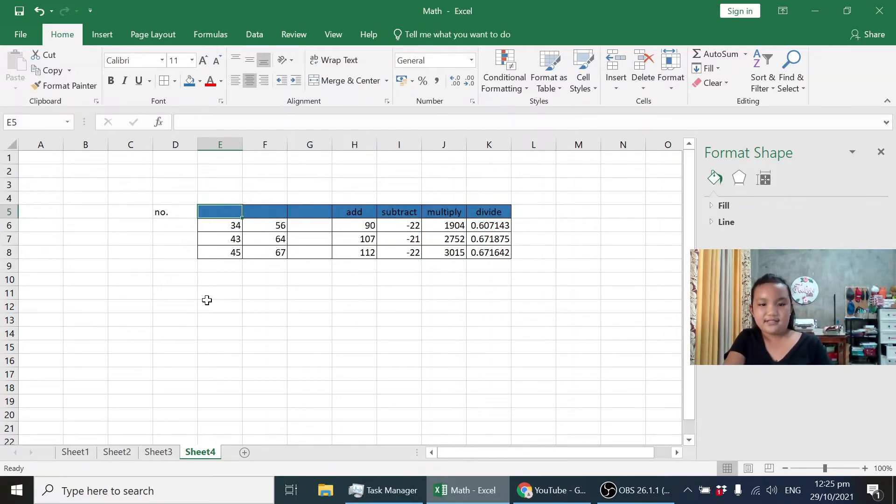
pyautogui.press('Up')
pyautogui.press('Right')
pyautogui.press('Right')
pyautogui.press('Down')
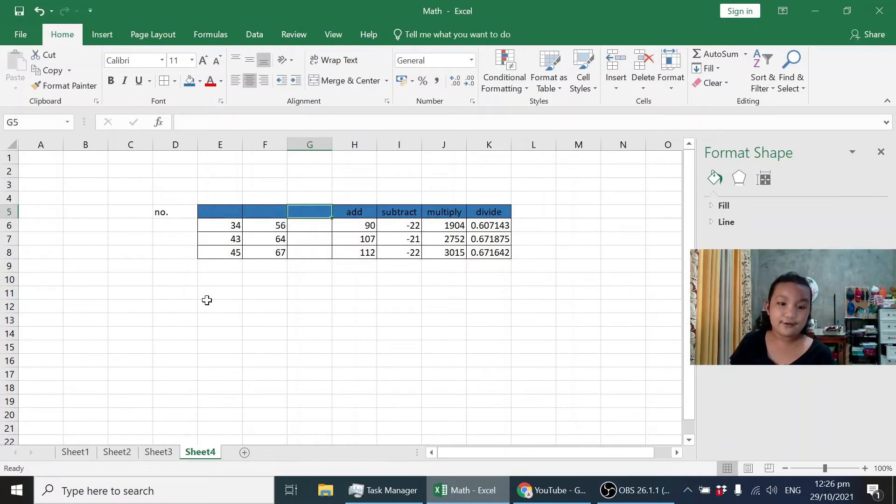
pyautogui.press('Down')
pyautogui.press('Down')
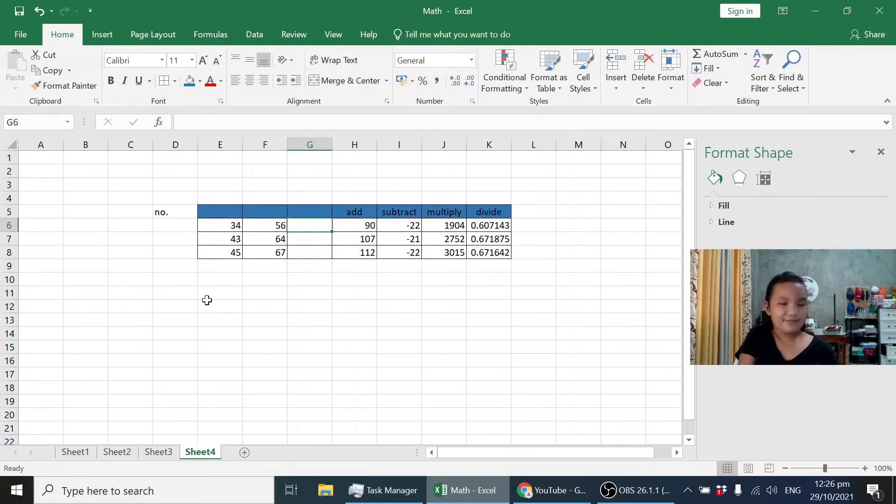
# Enter the numbers 345, 41, 426 and 34 in cells D12:G12 below the table.
pyautogui.press('Left')
pyautogui.press('Down')
pyautogui.press('Down')
pyautogui.press('Down')
pyautogui.press('Down')
pyautogui.press('Down')
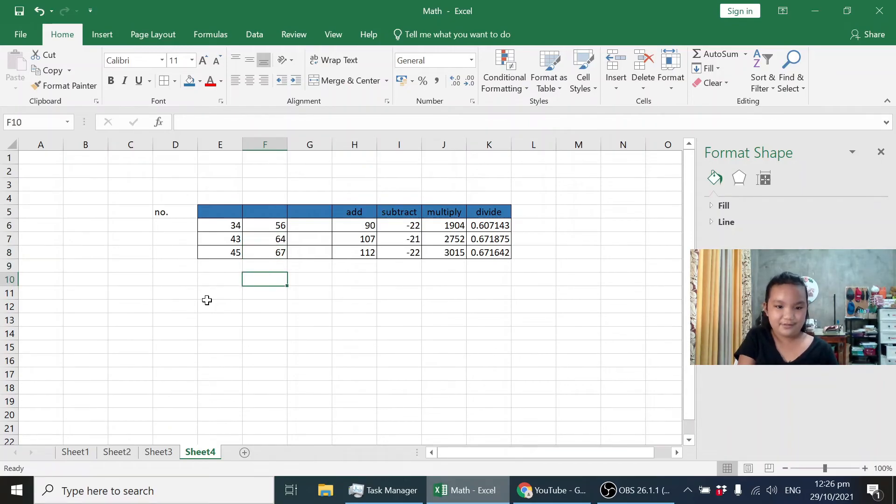
pyautogui.press('Left')
pyautogui.press('Left')
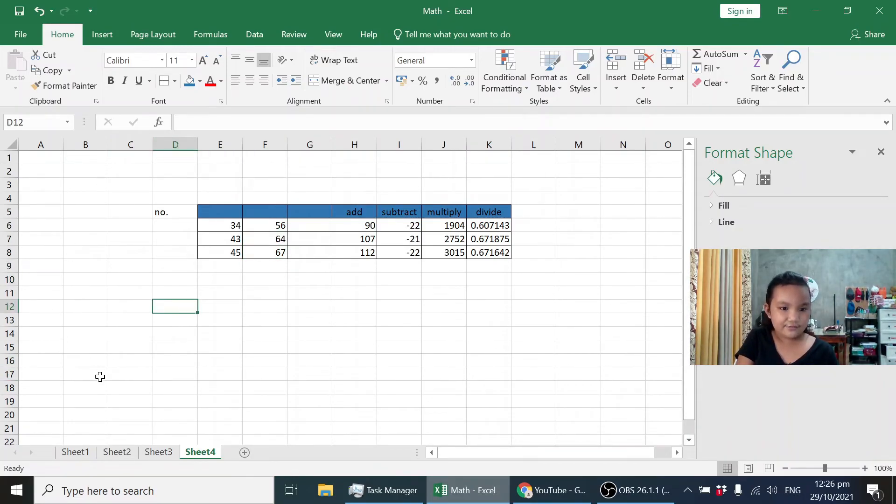
pyautogui.write('345')
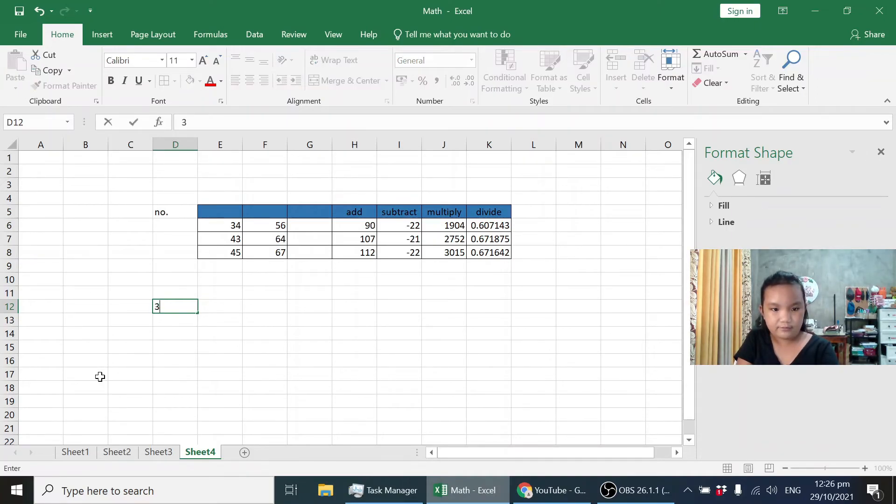
pyautogui.click(222, 306)
pyautogui.write('41')
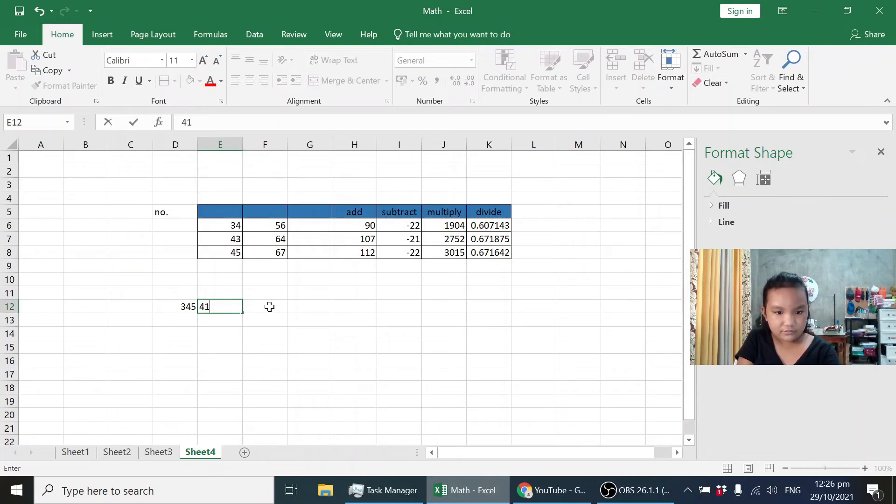
pyautogui.click(270, 306)
pyautogui.write('426')
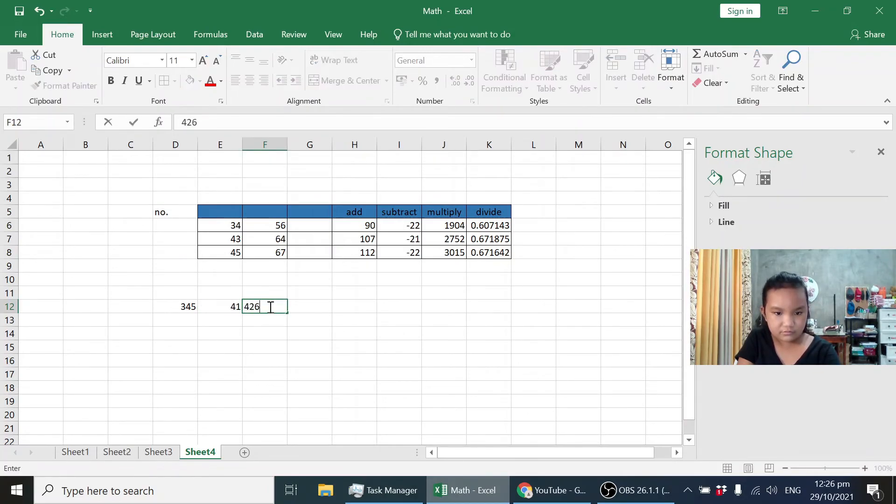
pyautogui.click(300, 308)
pyautogui.write('34')
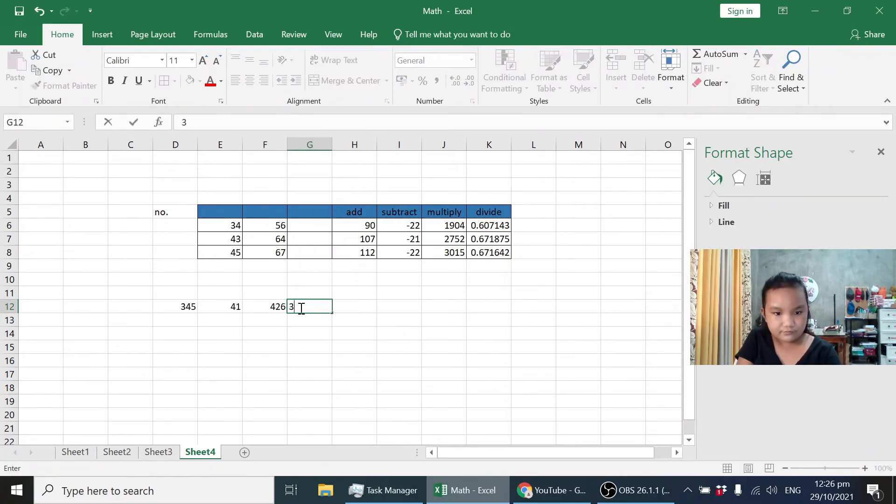
# Total the four numbers of row 12 in H12 with the formula =sum(D12:G12).
pyautogui.click(356, 310)
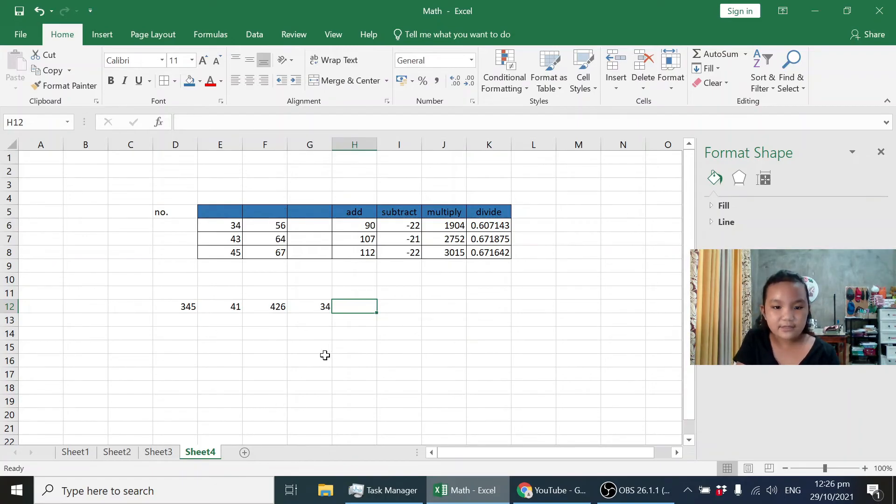
pyautogui.write('=')
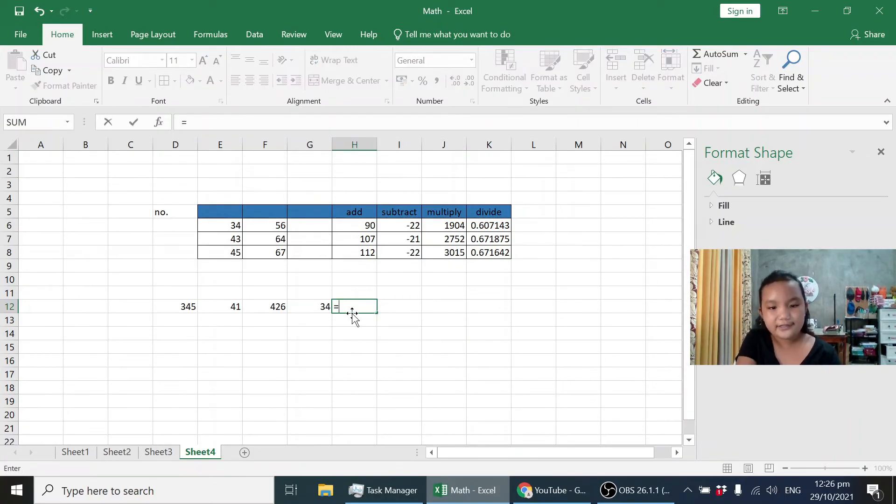
pyautogui.write('sum')
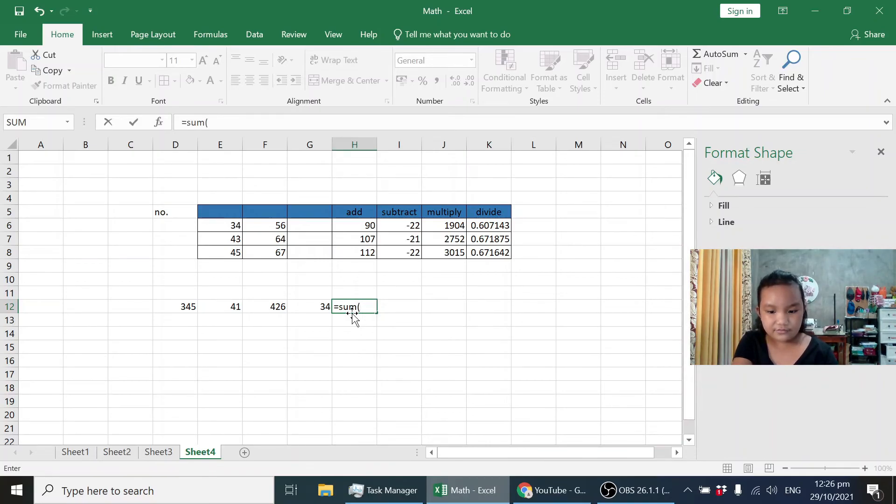
pyautogui.write('()')
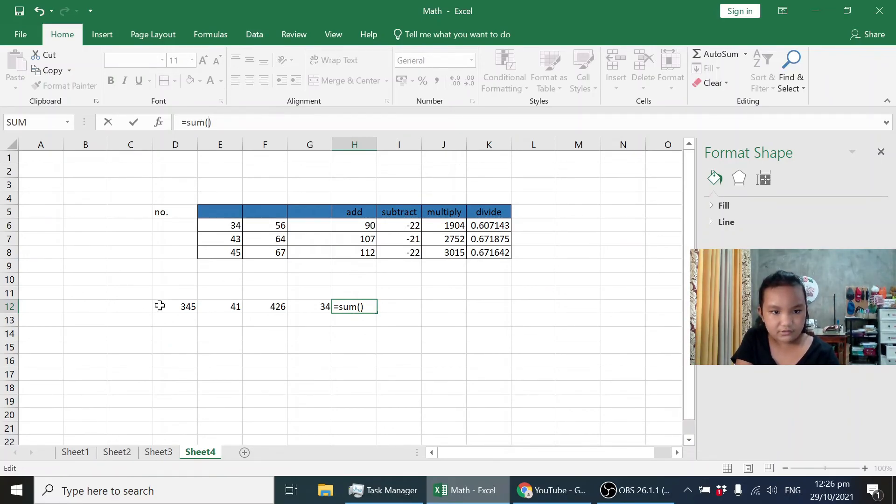
pyautogui.moveTo(182, 312); pyautogui.dragTo(310, 306)
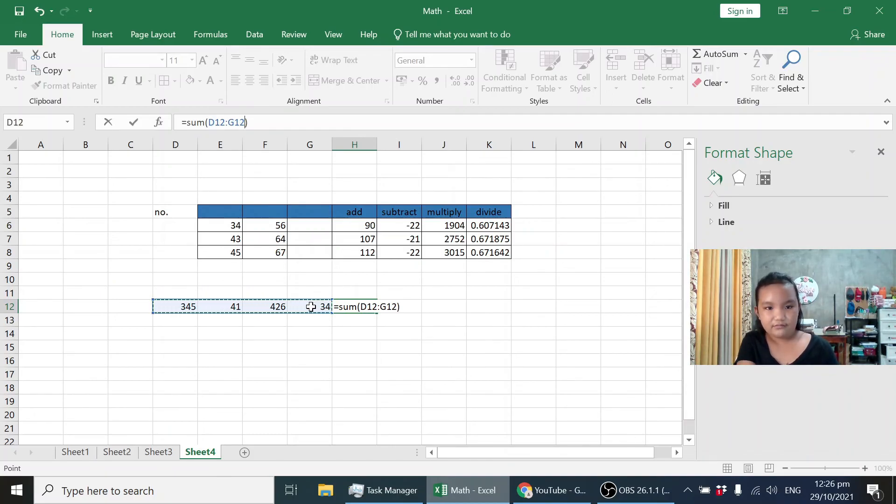
pyautogui.press('Return')
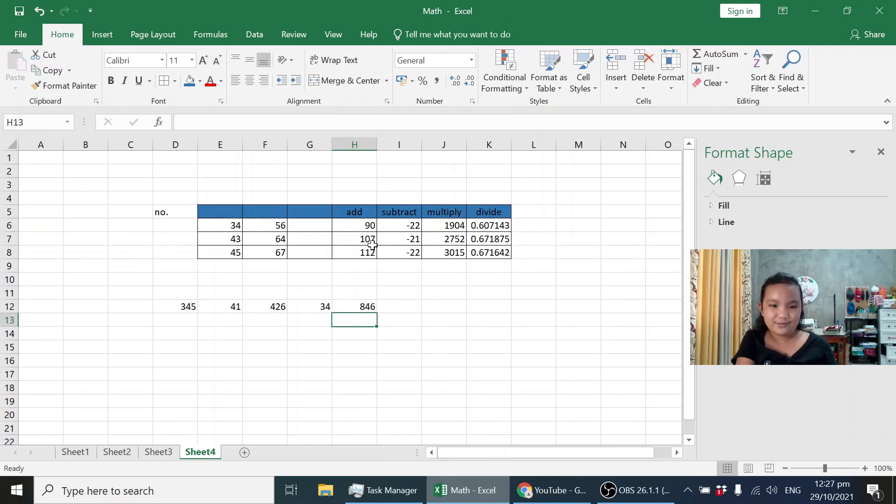
# Add a new blank worksheet after Sheet4.
pyautogui.press('Up')
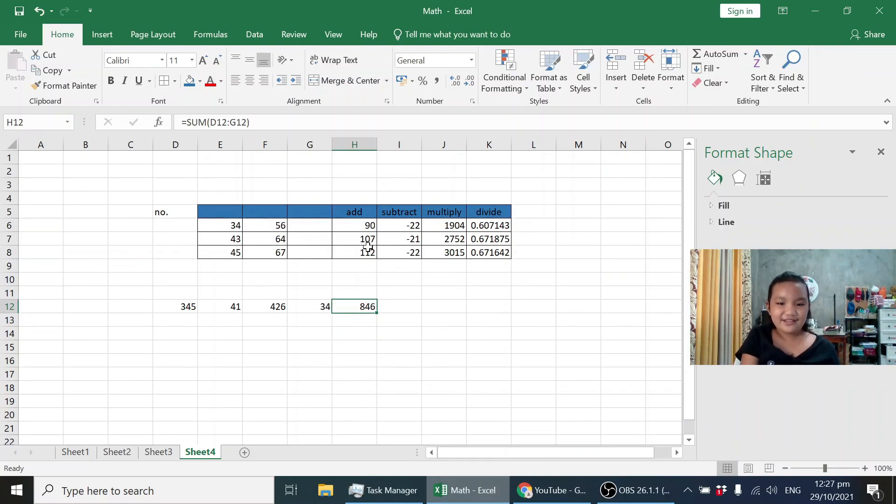
pyautogui.press('Right')
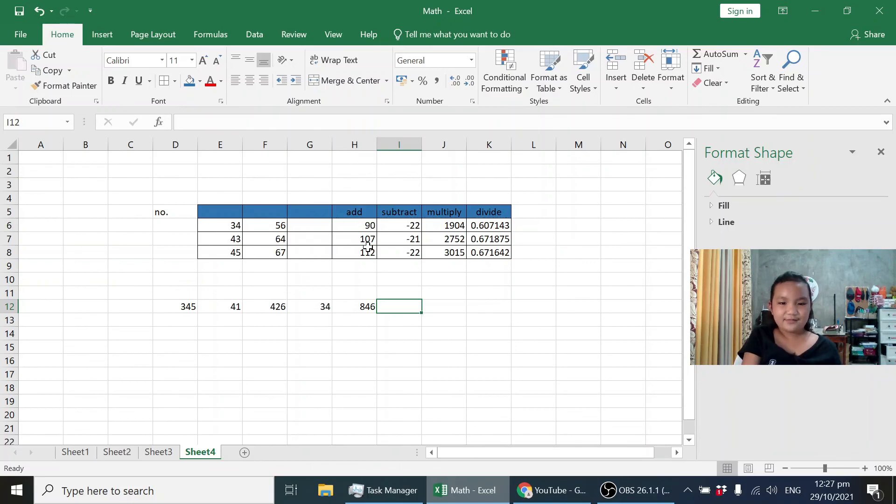
pyautogui.press('Down')
pyautogui.press('Down')
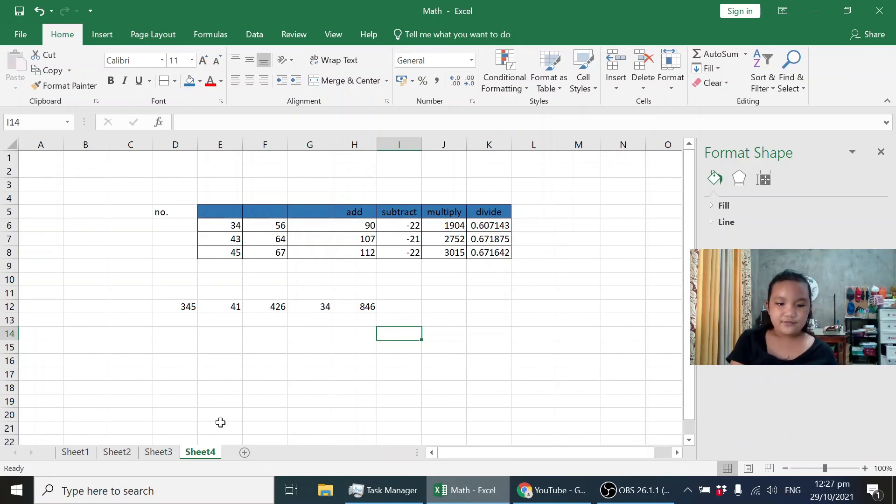
pyautogui.click(245, 453)
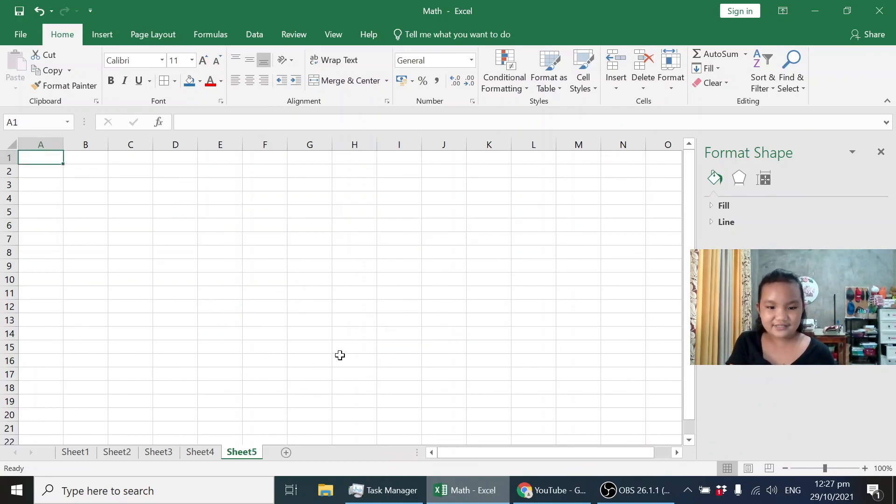